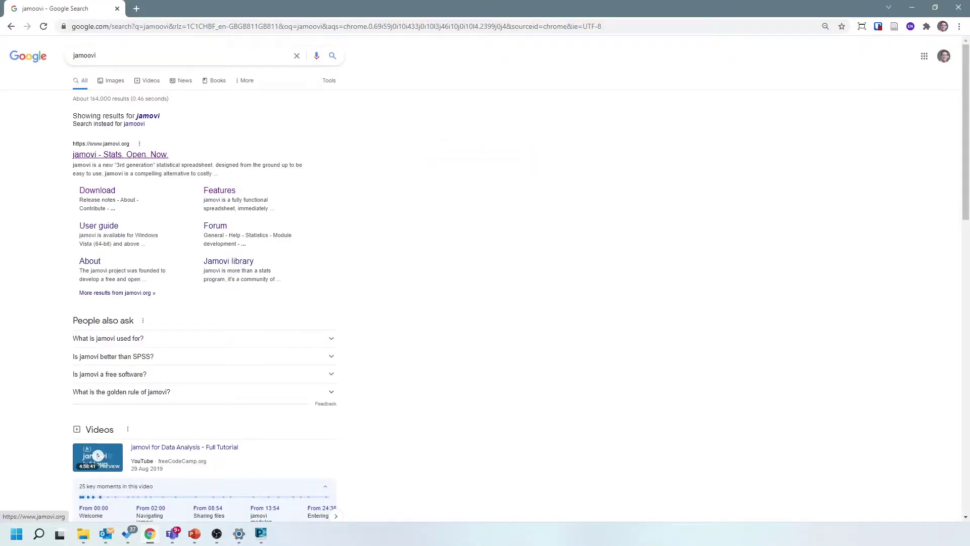
Download the 1.6.23 solid release of jamovi for Windows from the jamovi website
left_click(120, 154)
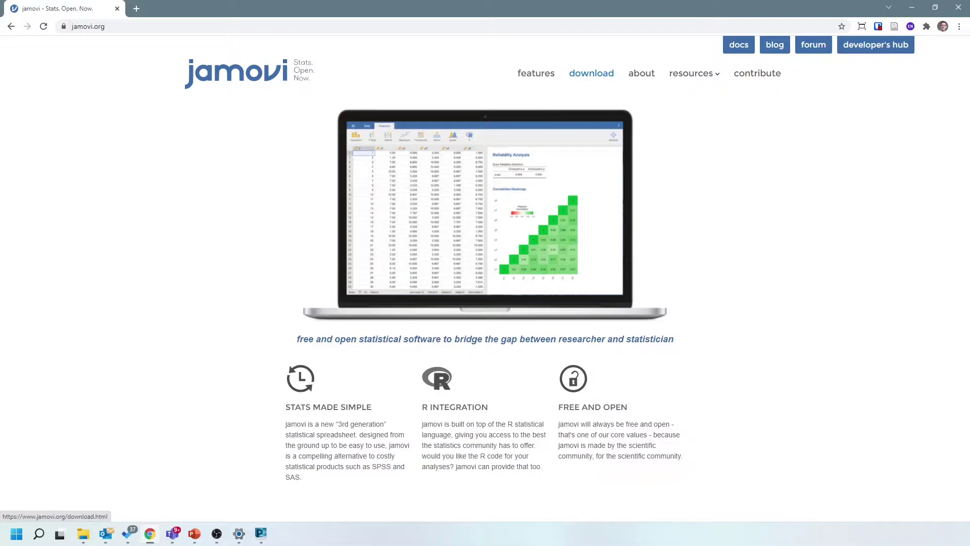
left_click(591, 74)
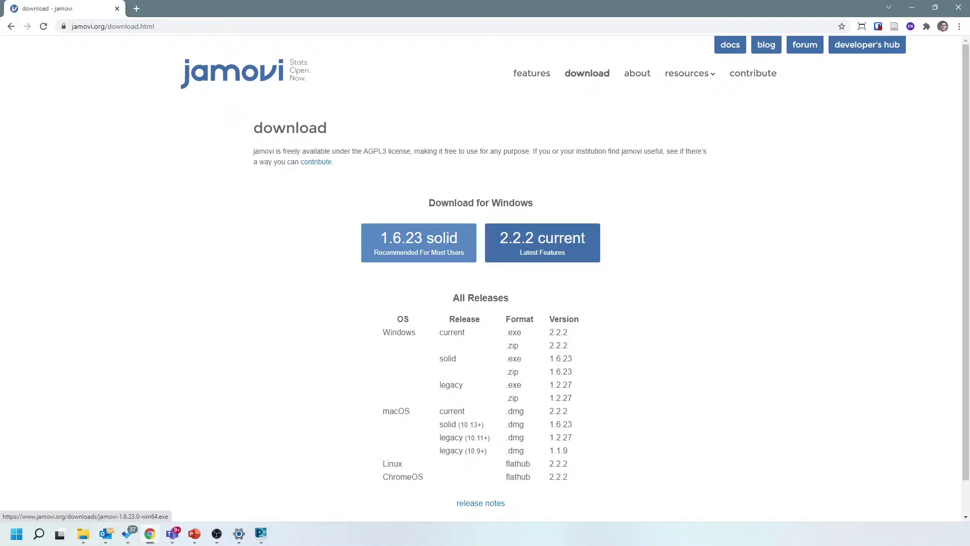
left_click(419, 242)
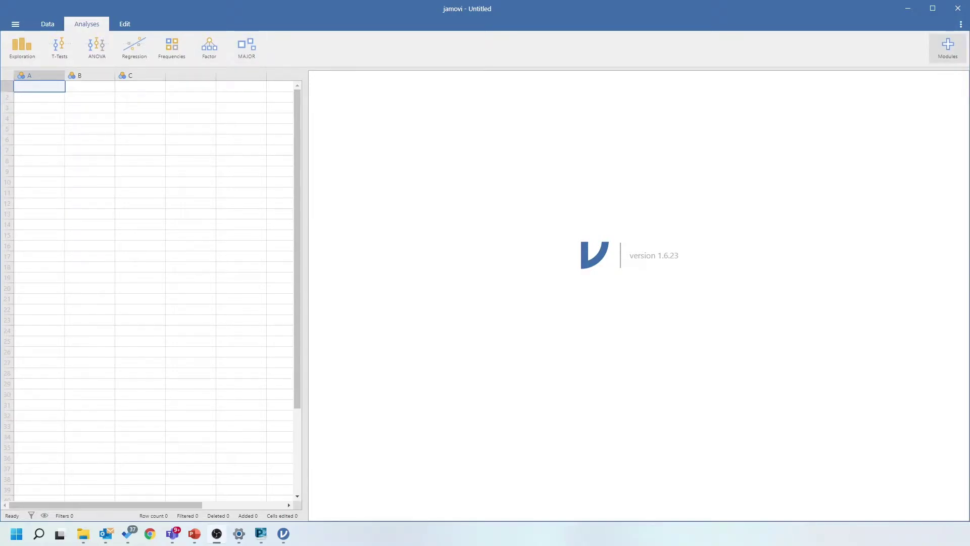
Look through the available modules for MAJOR - Meta-Analysis for JAMOVI, and close the module library
left_click(948, 48)
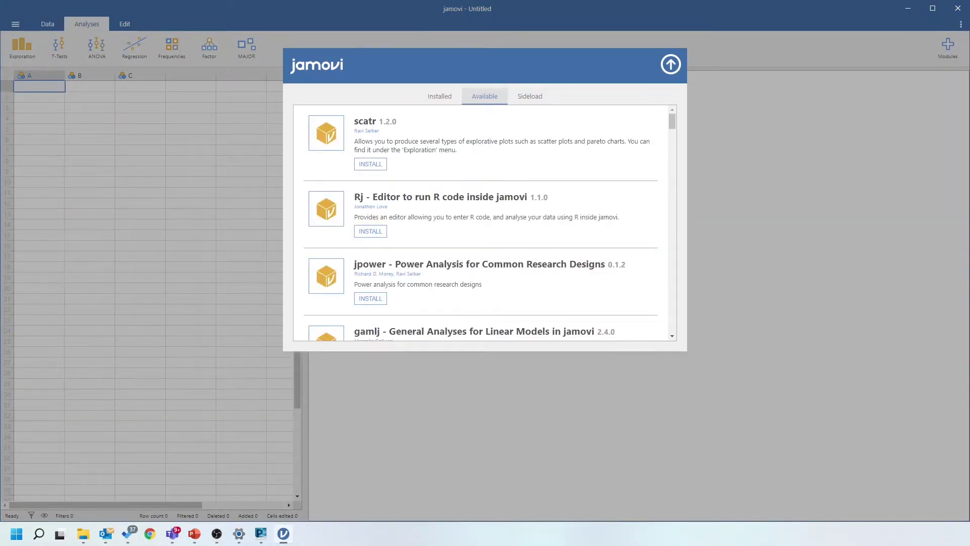
scroll(479, 222, "down", 6)
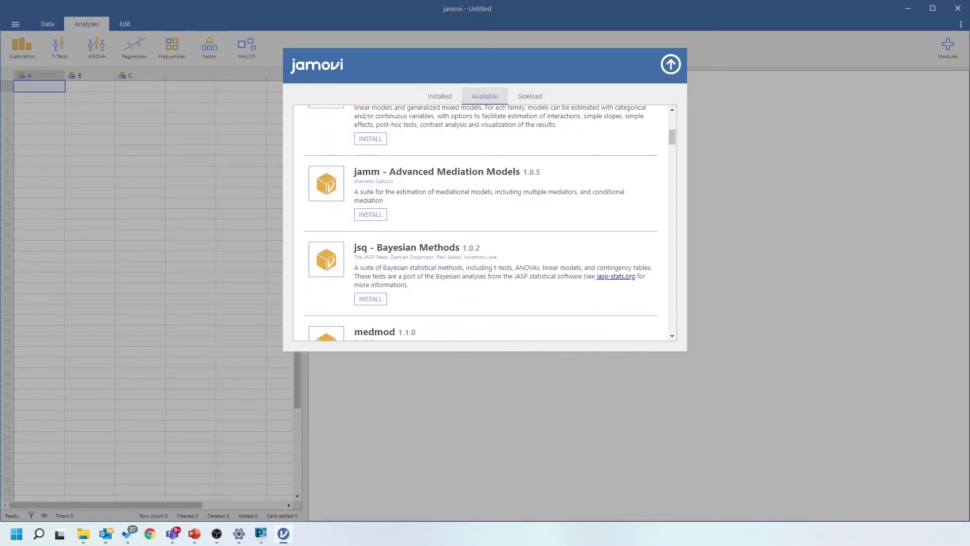
scroll(480, 223, "down", 10)
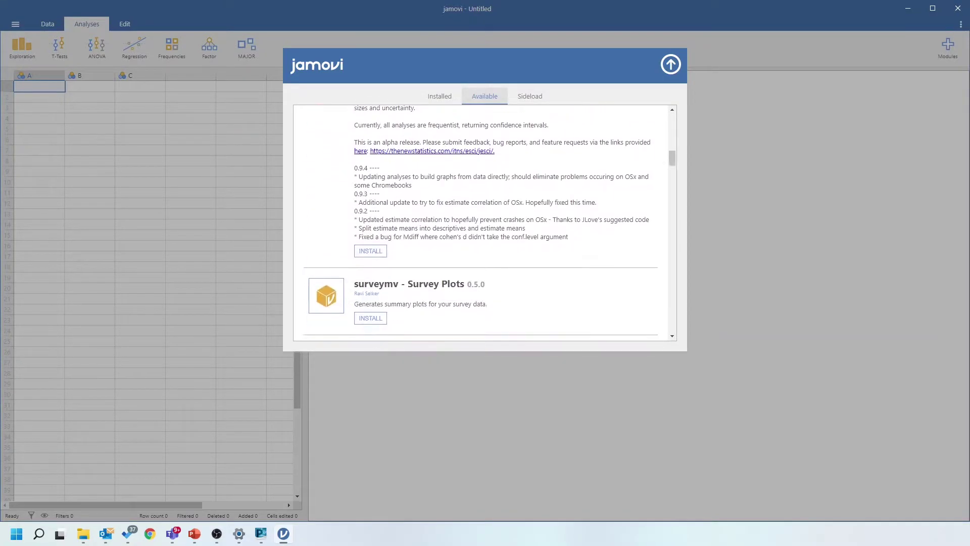
scroll(480, 222, "down", 5)
scroll(480, 222, "up", 2)
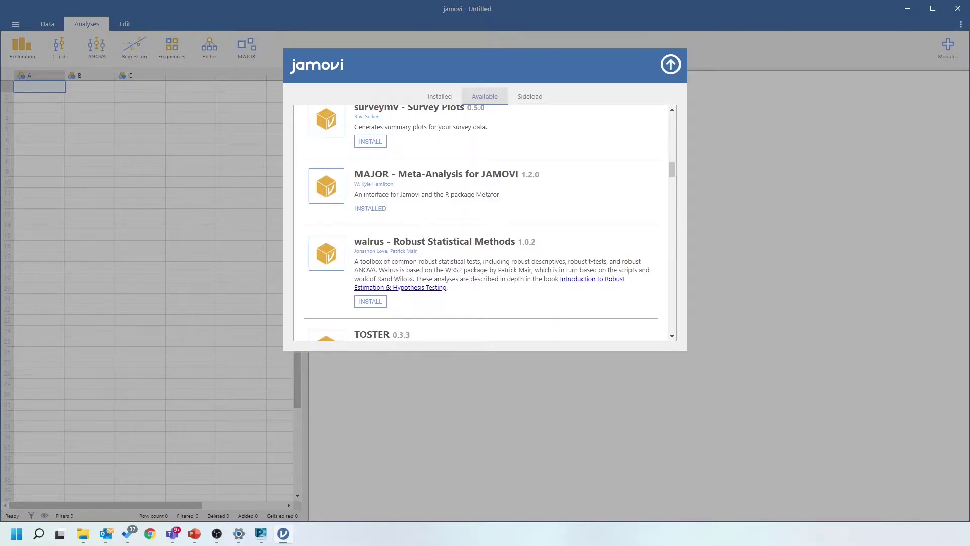
left_click(671, 64)
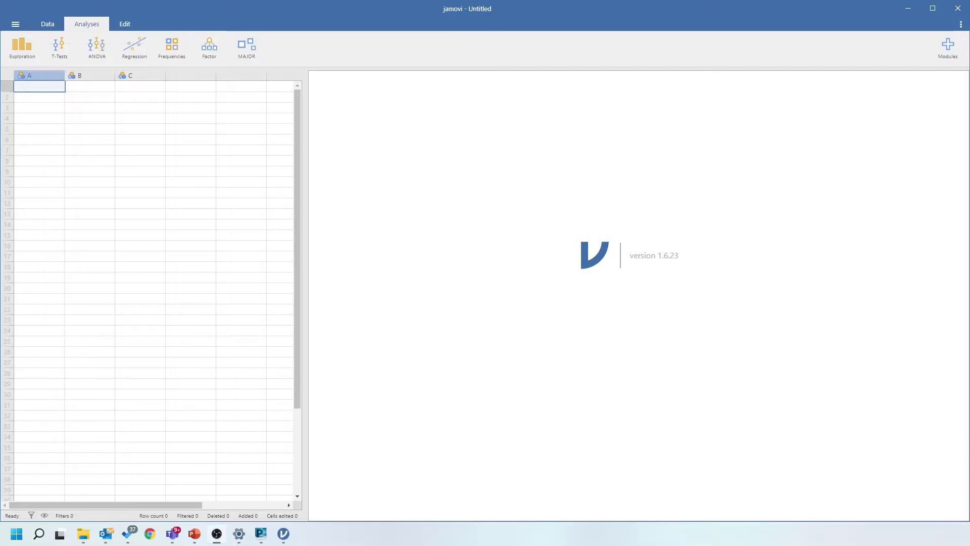
Rename variable A to "Study name" and set its data type to Text, keeping the Nominal measure type
key("ctrl+Return")
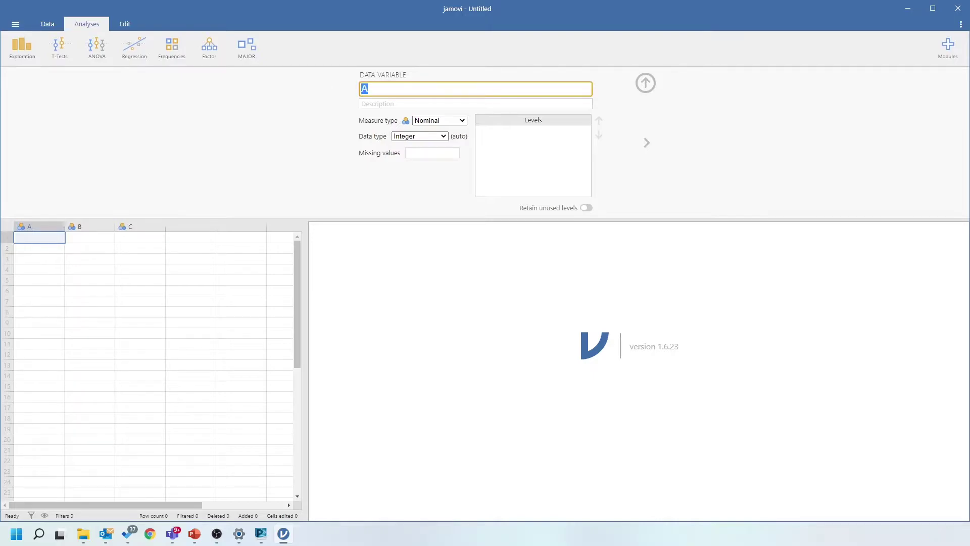
type("Study name")
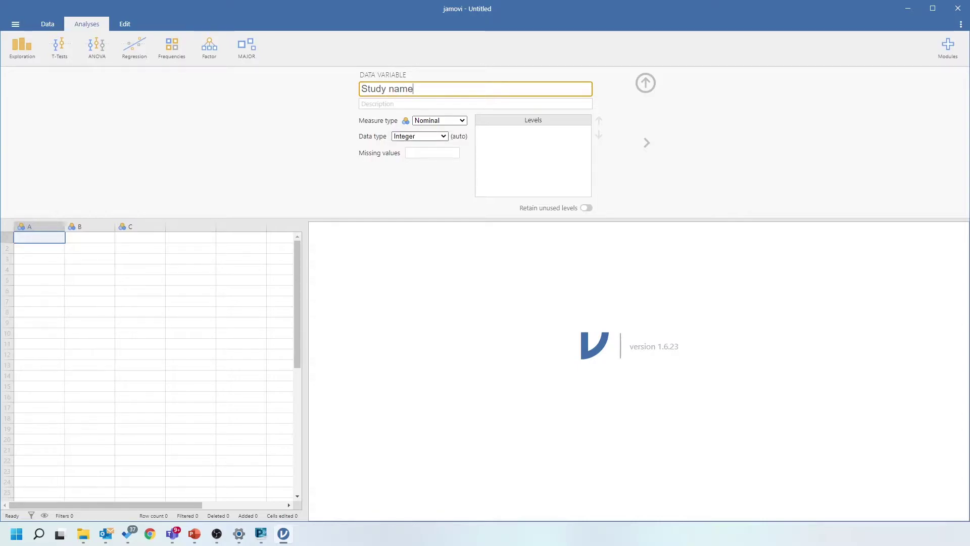
left_click(419, 136)
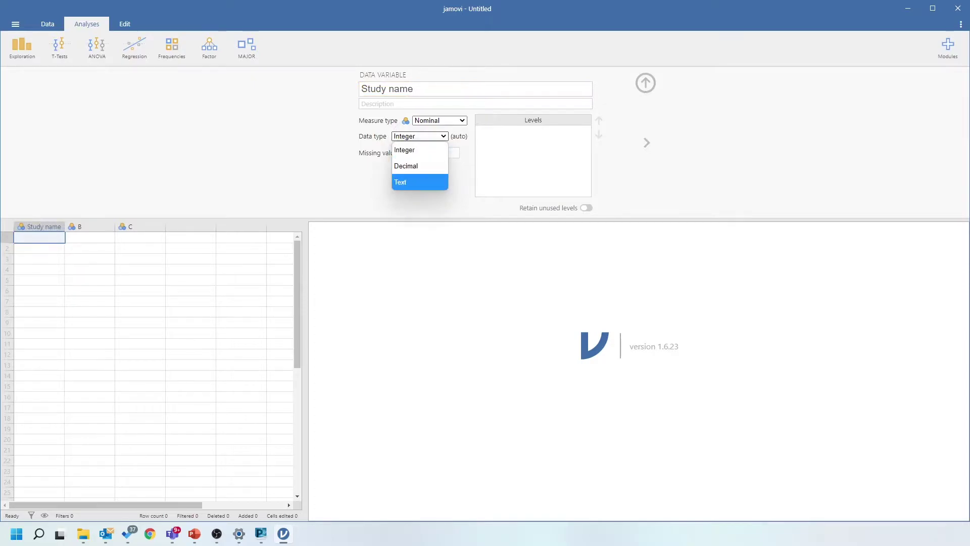
left_click(420, 182)
left_click(440, 120)
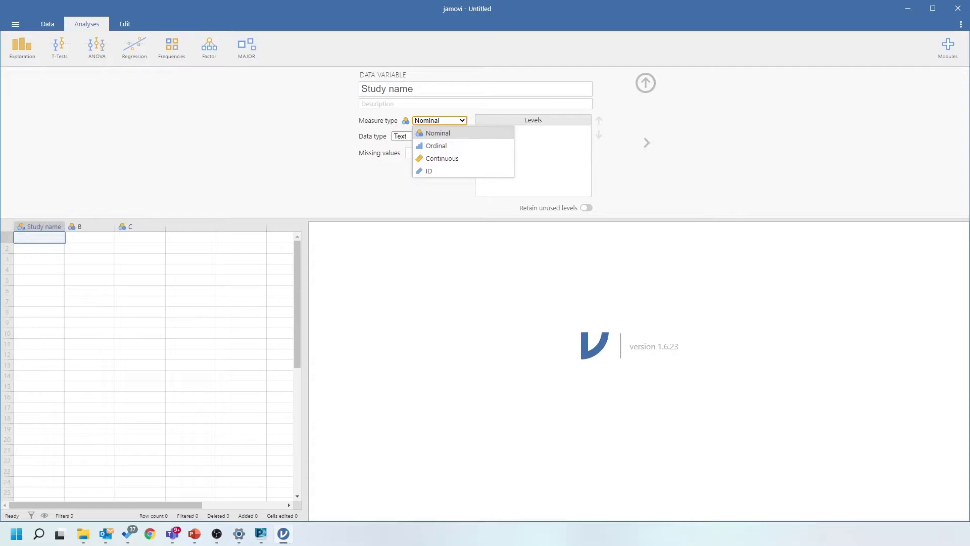
key("Escape")
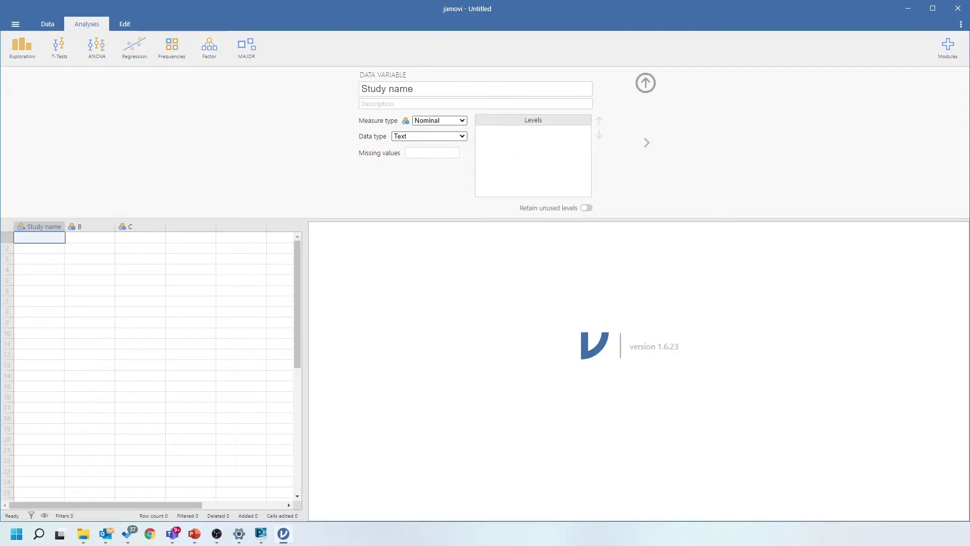
left_click(646, 82)
Rename variable B to "n.S" and set its measure type to Continuous
left_click(90, 86)
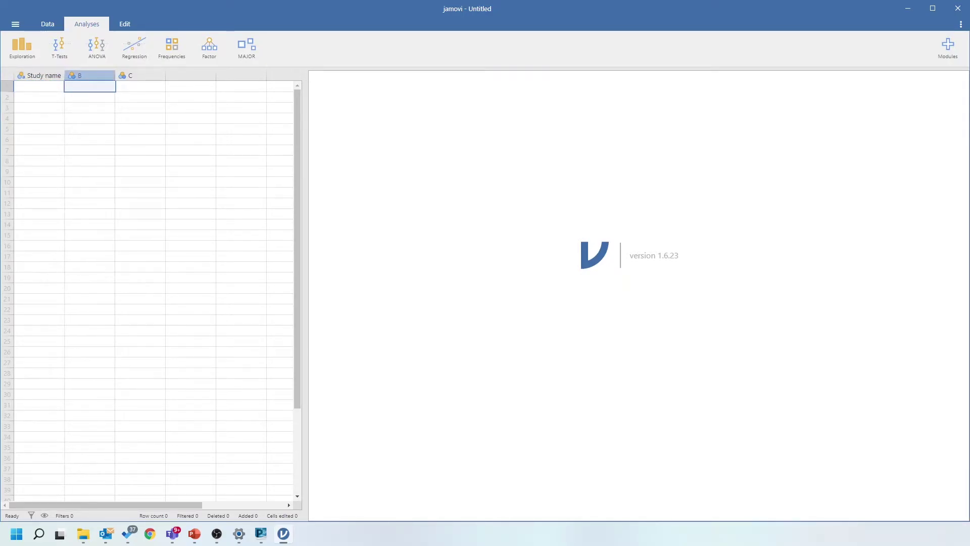
double_click(90, 74)
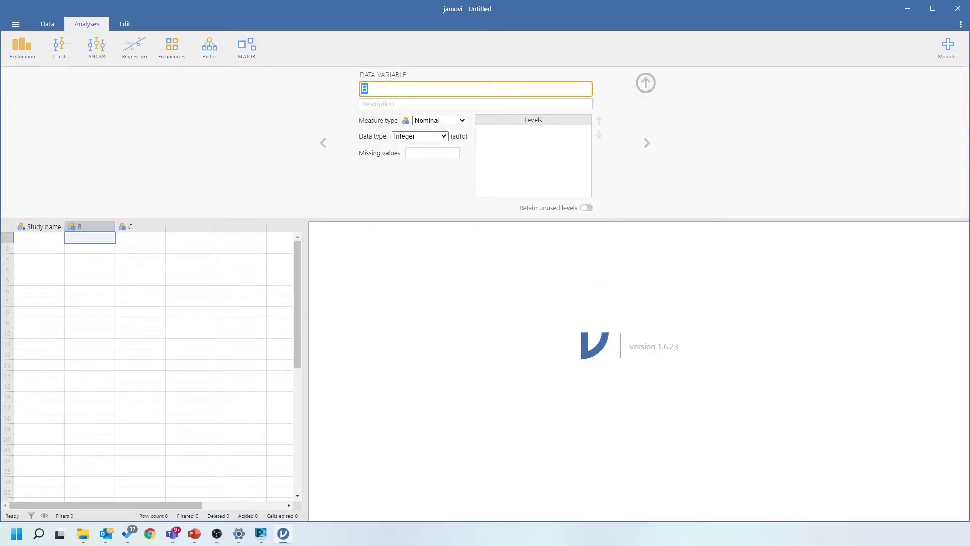
type("n.S")
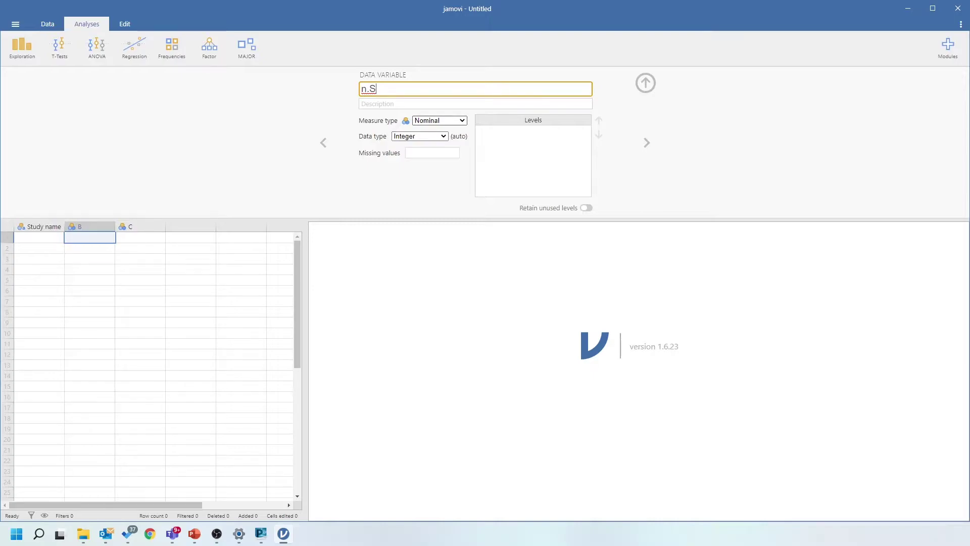
left_click(439, 121)
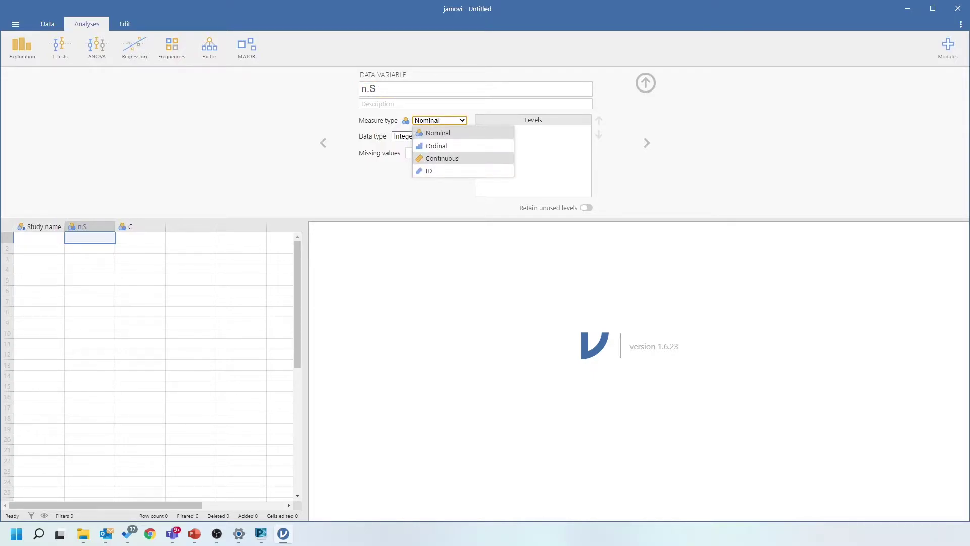
left_click(442, 159)
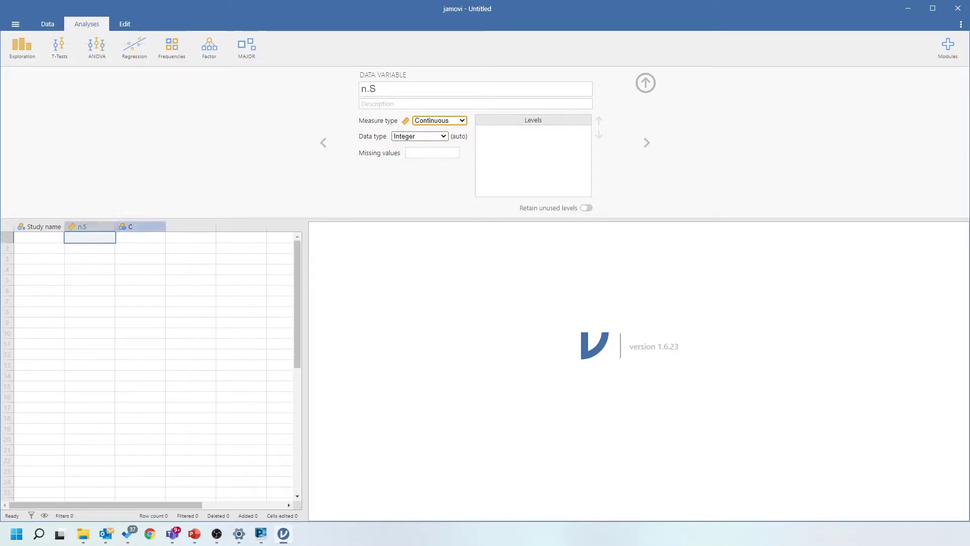
Rename variable C to "N.S" with Integer data type and Continuous measure type
left_click(140, 226)
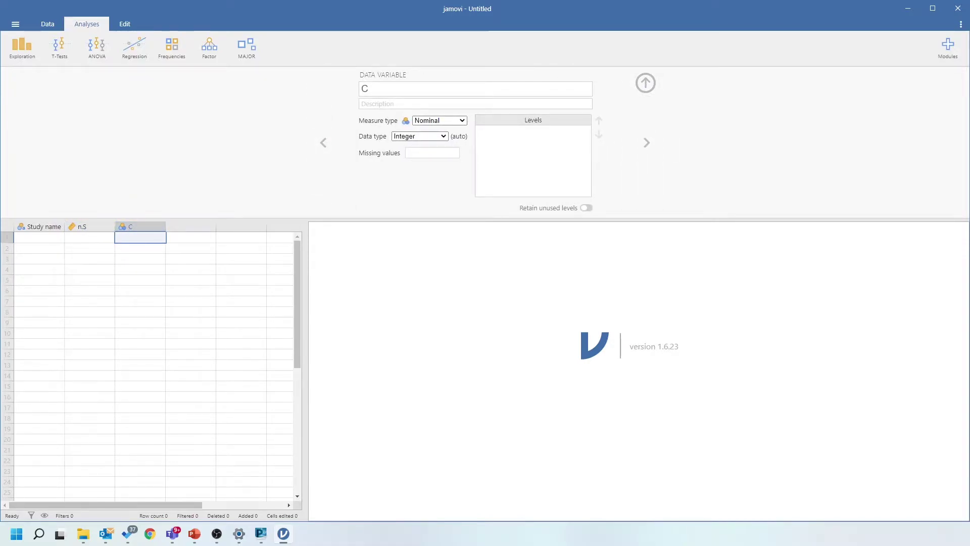
type("N.s")
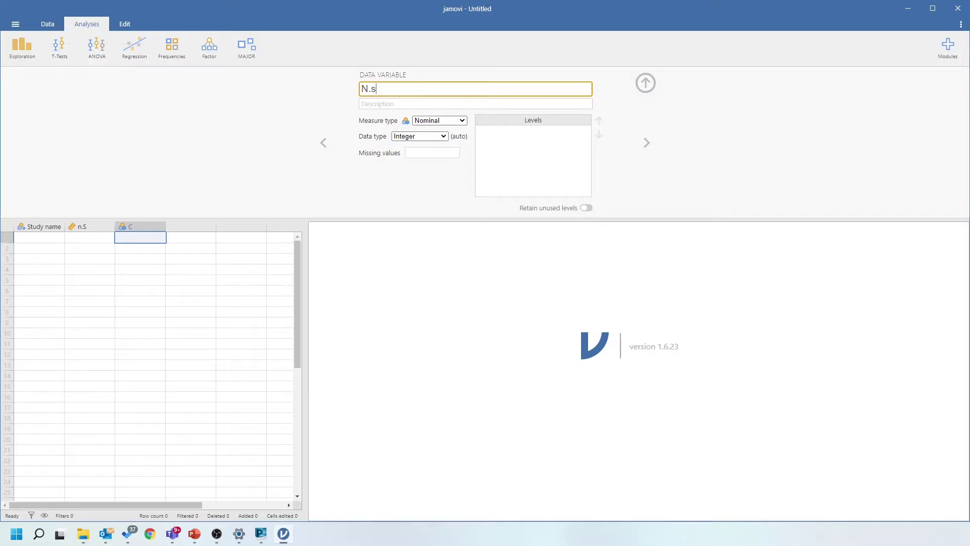
key("BackSpace")
type("S")
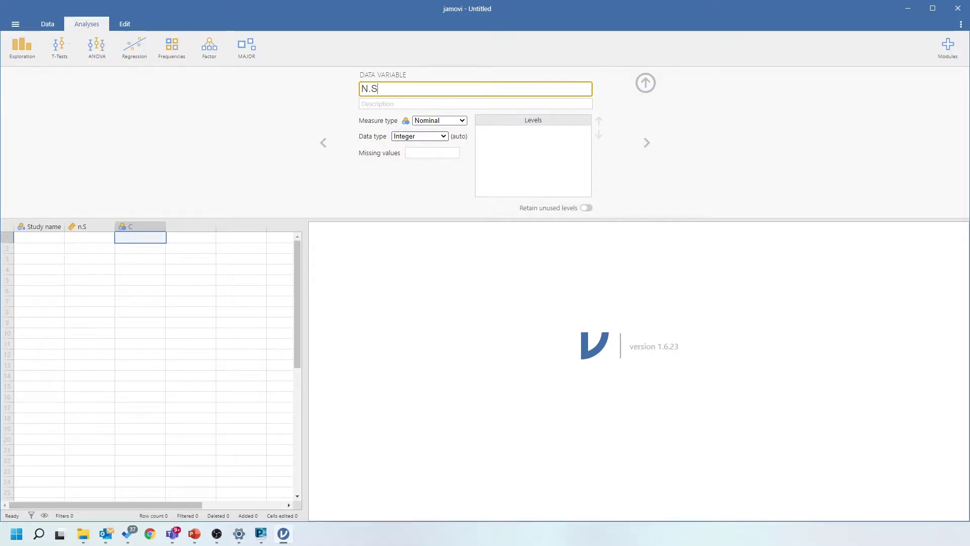
left_click(420, 136)
left_click(418, 148)
left_click(439, 120)
left_click(432, 158)
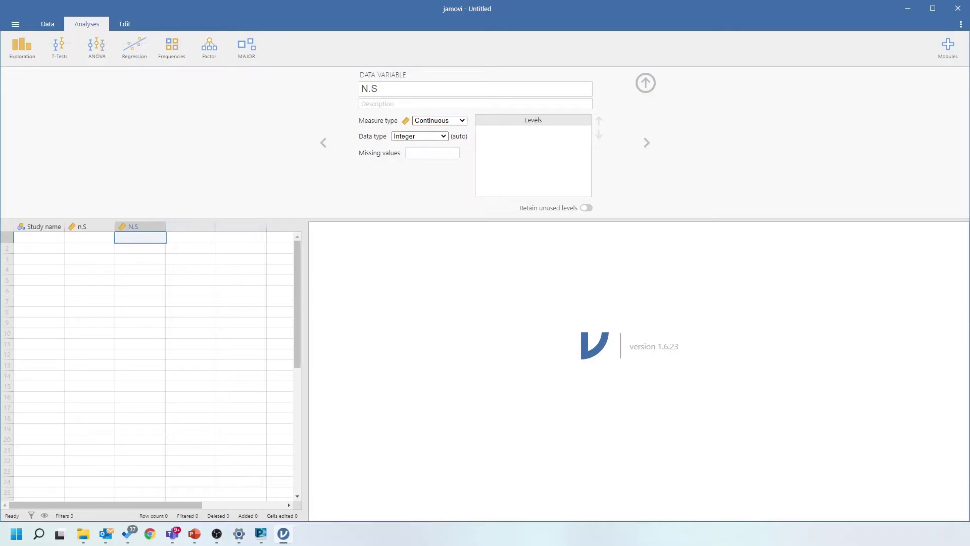
Add a fourth data variable named "n.C" with the Continuous measure type
left_click(191, 237)
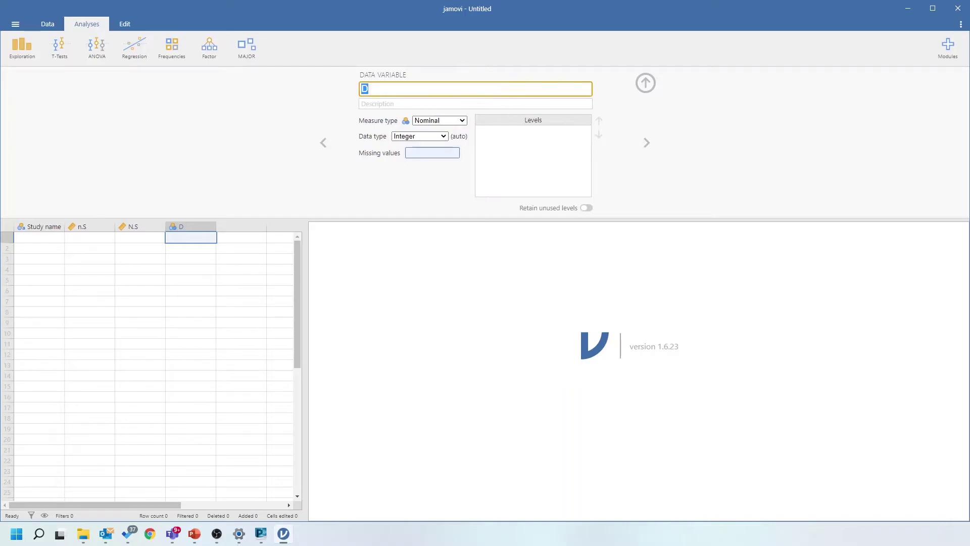
type("n.C")
key("BackSpace")
type("C")
left_click(440, 121)
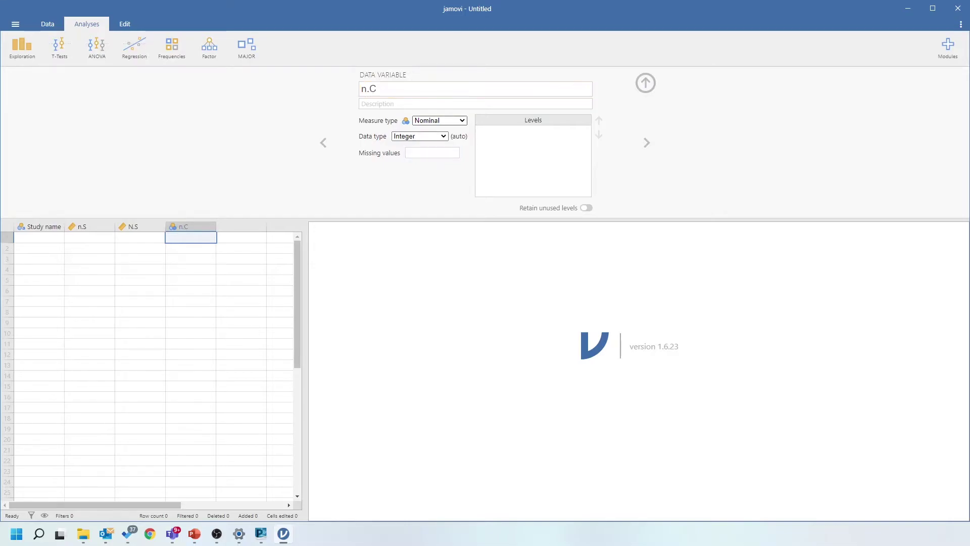
left_click(442, 158)
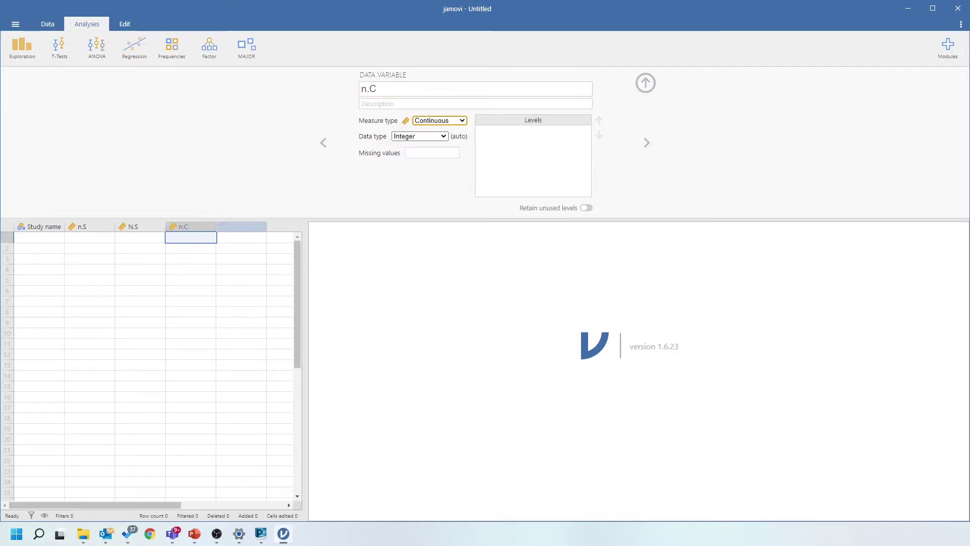
Add a fifth data variable named "N.C" in the next empty column
left_click(242, 227)
left_click(552, 106)
type("E")
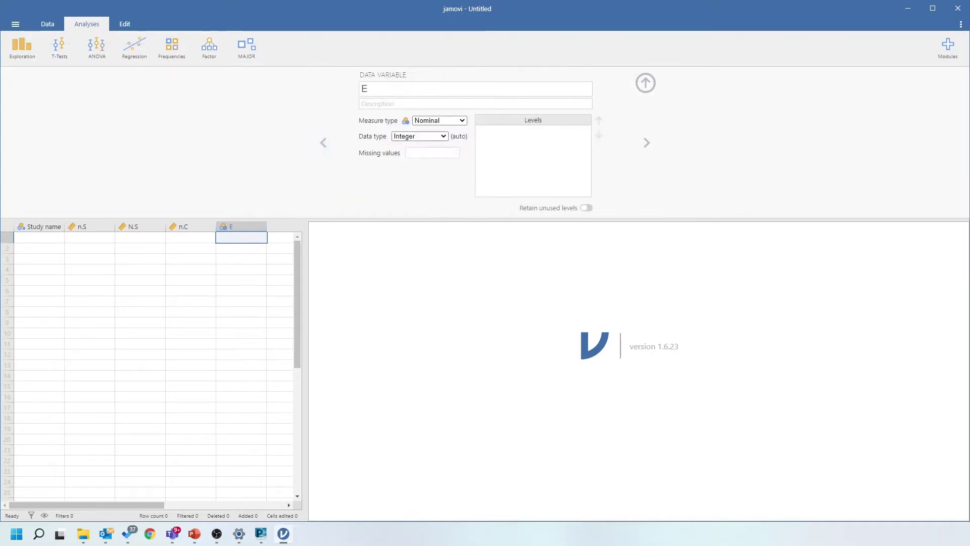
type("n.")
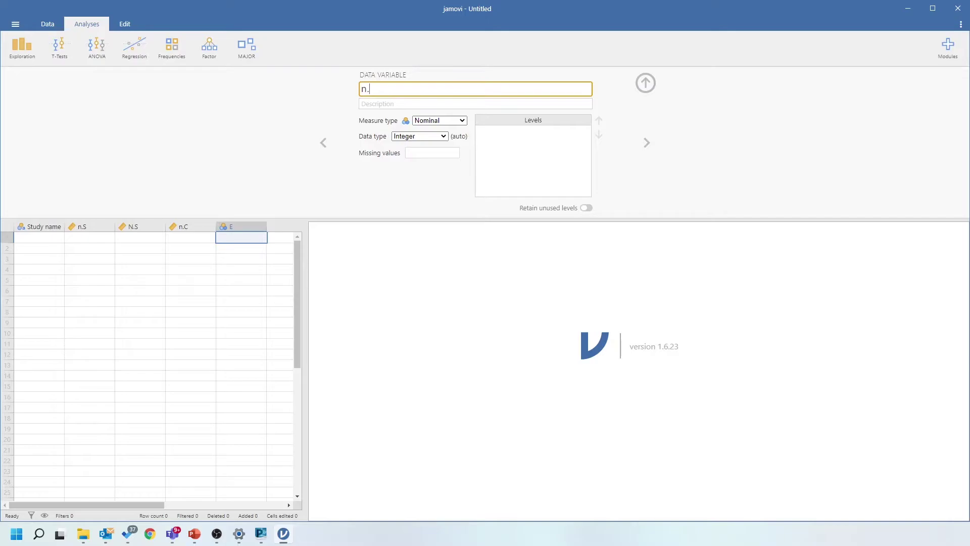
key("BackSpace")
type("N.C")
key("Return")
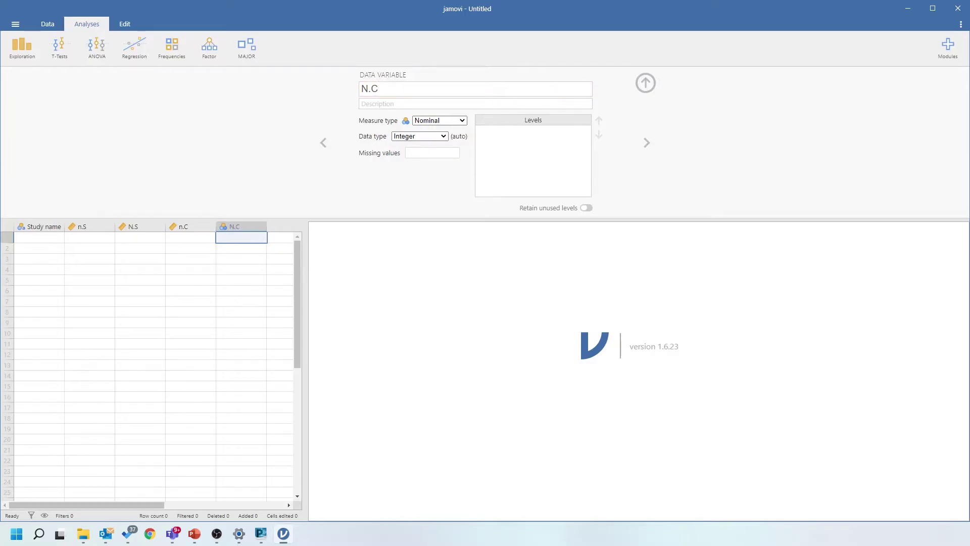
Set the measure type of variable N.C to Continuous and close the variable editor
key("alt+Down")
key("Down")
key("Down")
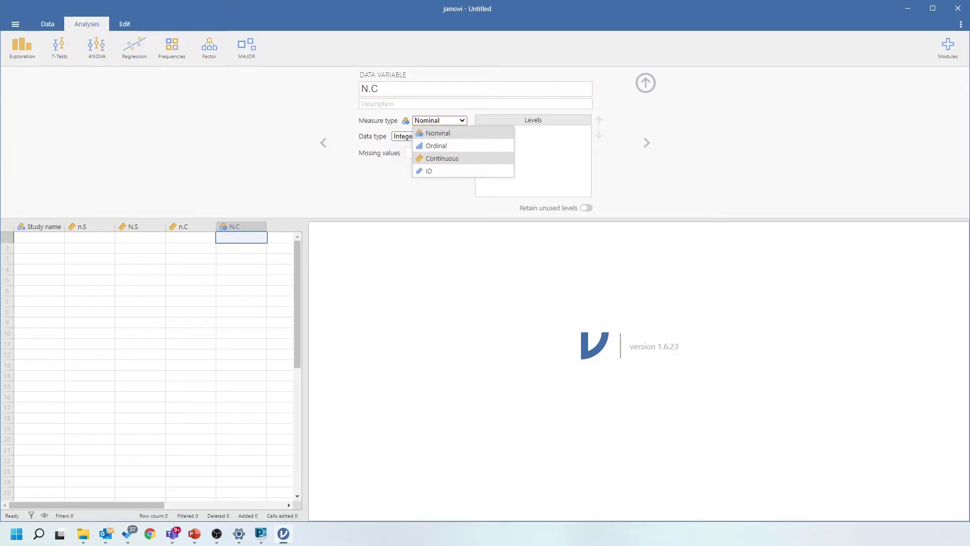
key("Return")
key("Down")
key("Down")
key("Down")
key("Down")
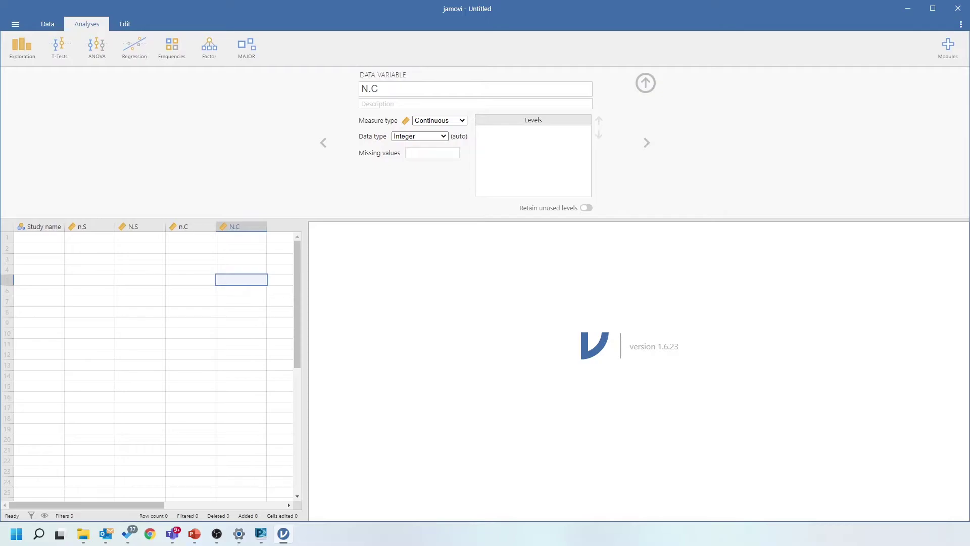
left_click(646, 82)
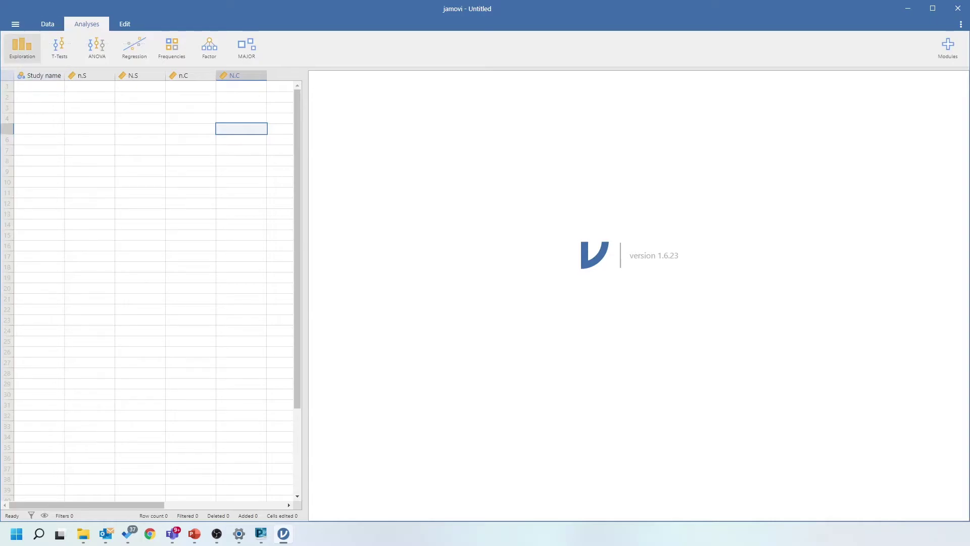
Open the recent file MA_demo_steroid.omv and place its window beside the untitled data set
left_click(15, 24)
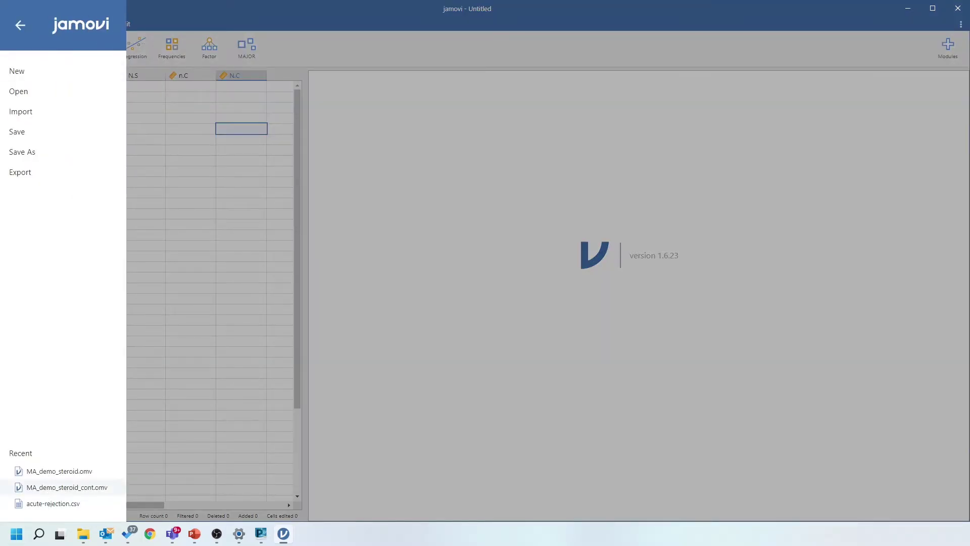
left_click(59, 470)
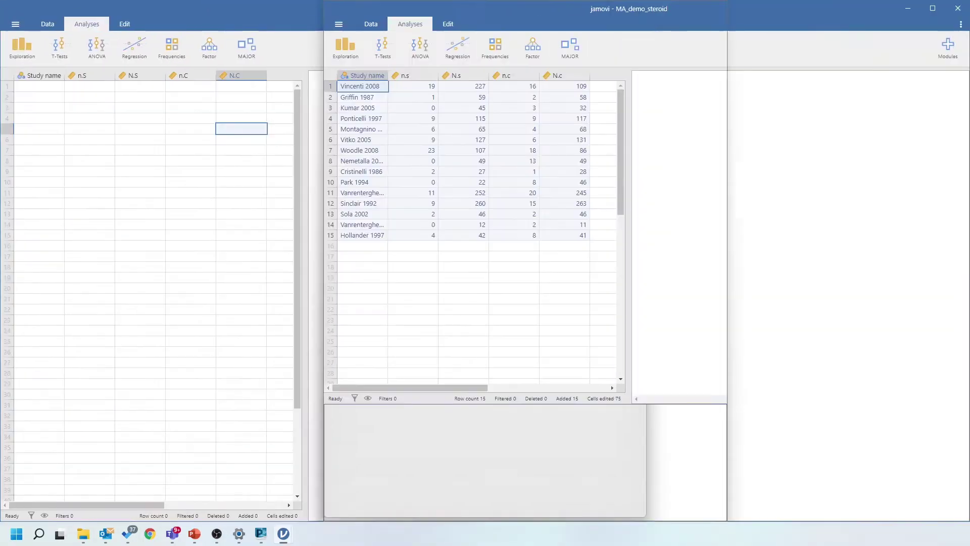
key("super+Left")
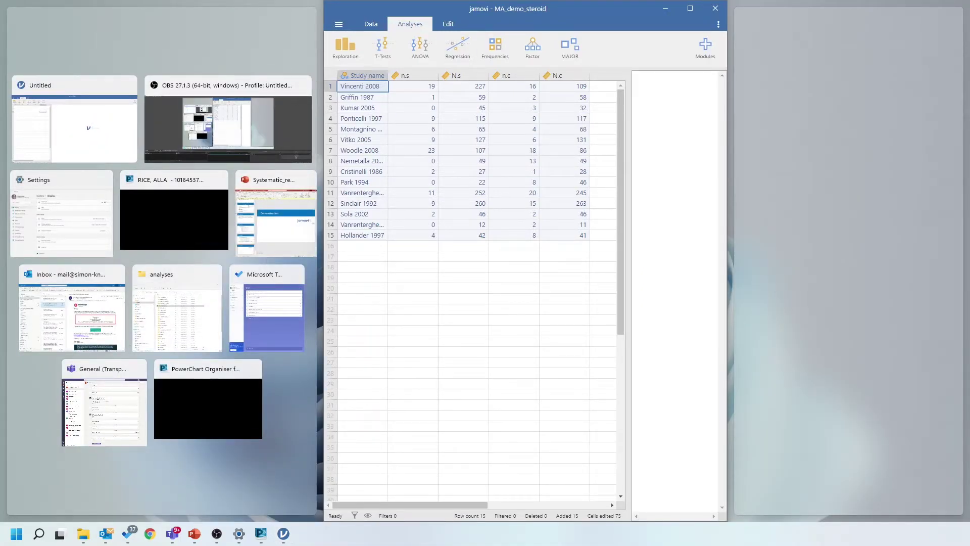
key("Return")
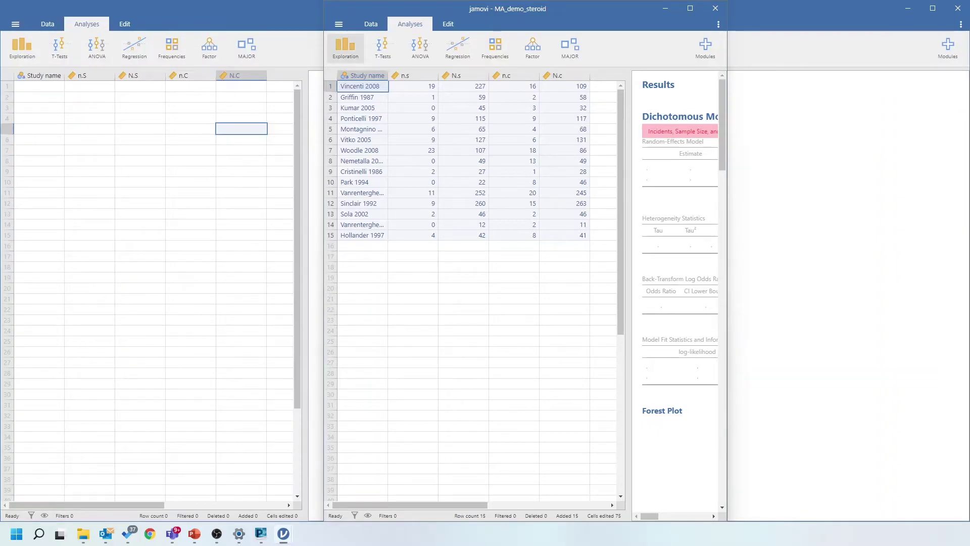
Maximize the MA_demo_steroid window so it fills the screen
key("super+Down")
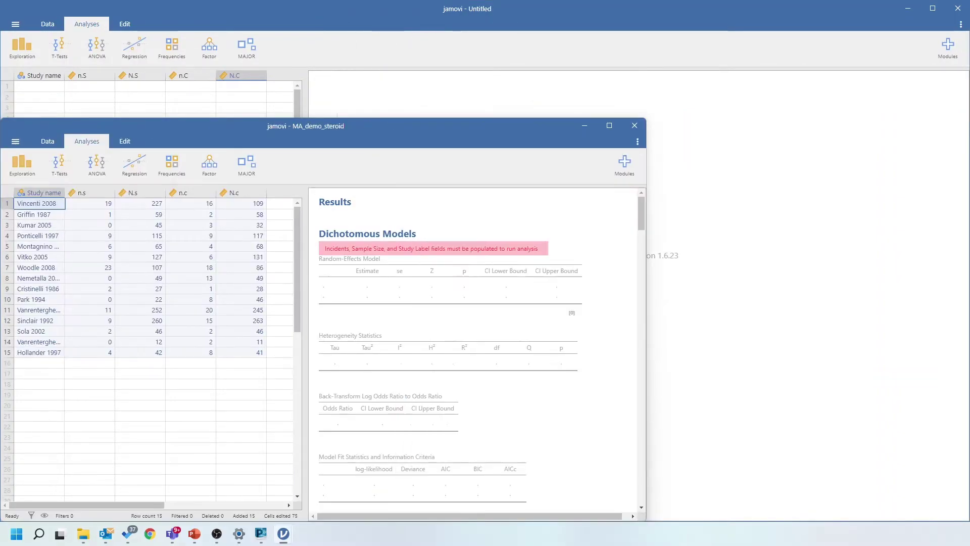
left_click_drag(566, 126, 566, 8)
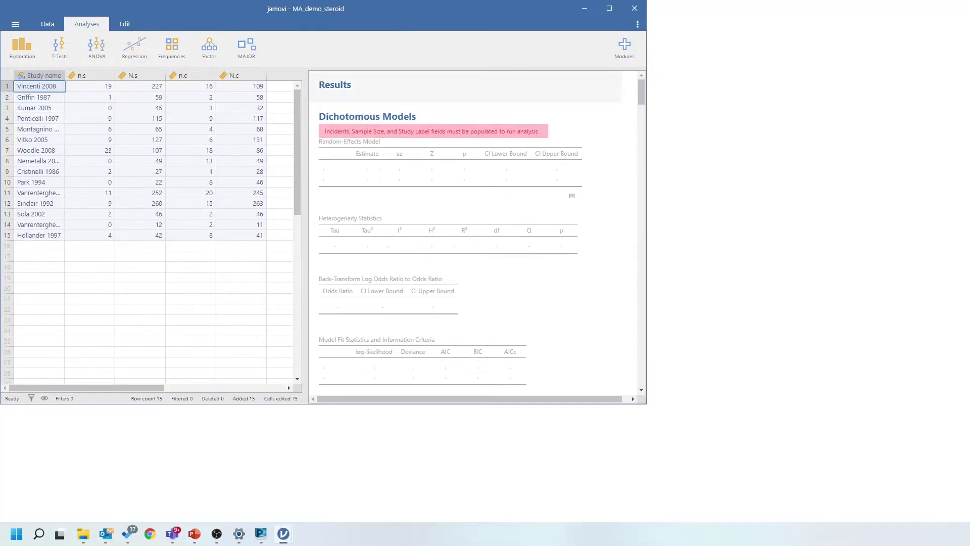
key("super+Up")
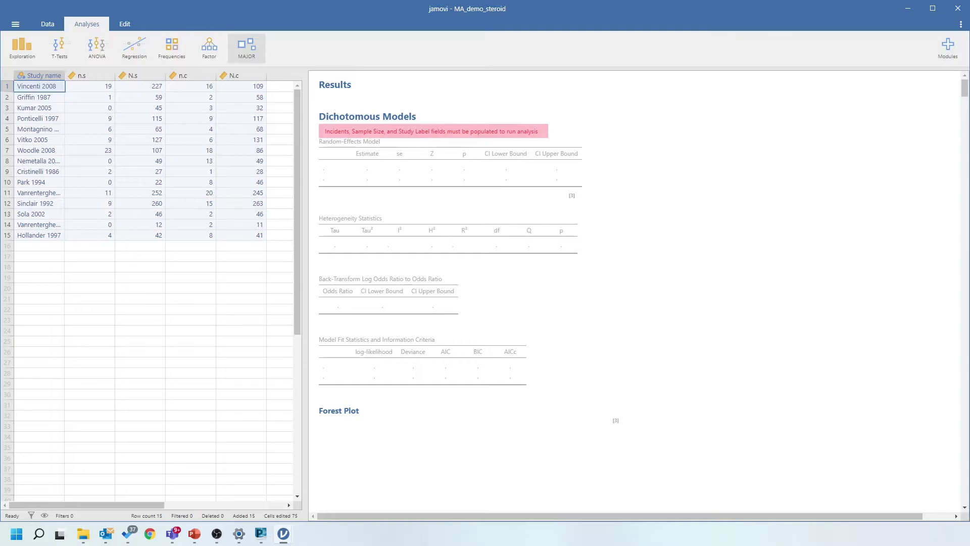
Start a MAJOR Dichotomous Models meta-analysis and assign Study name as the study label
left_click(247, 47)
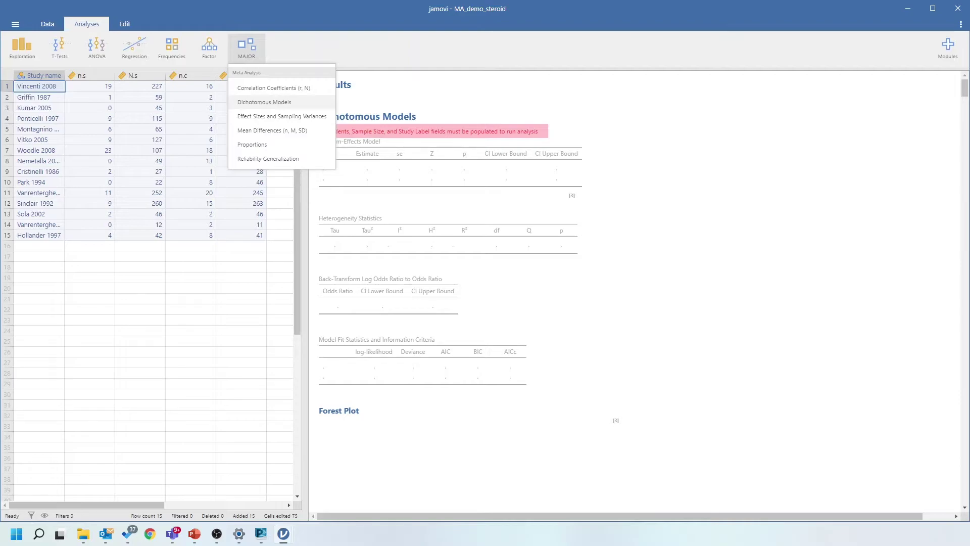
left_click(264, 102)
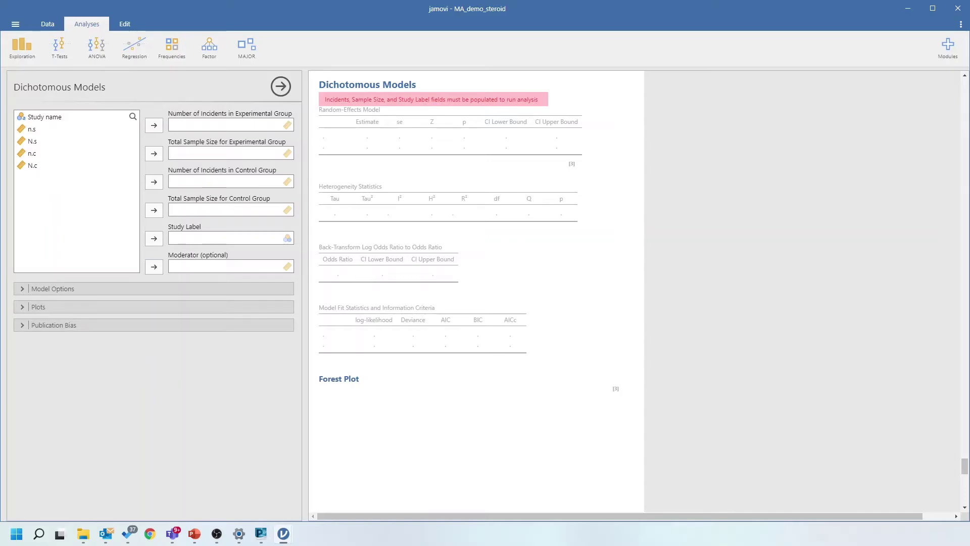
left_click(45, 117)
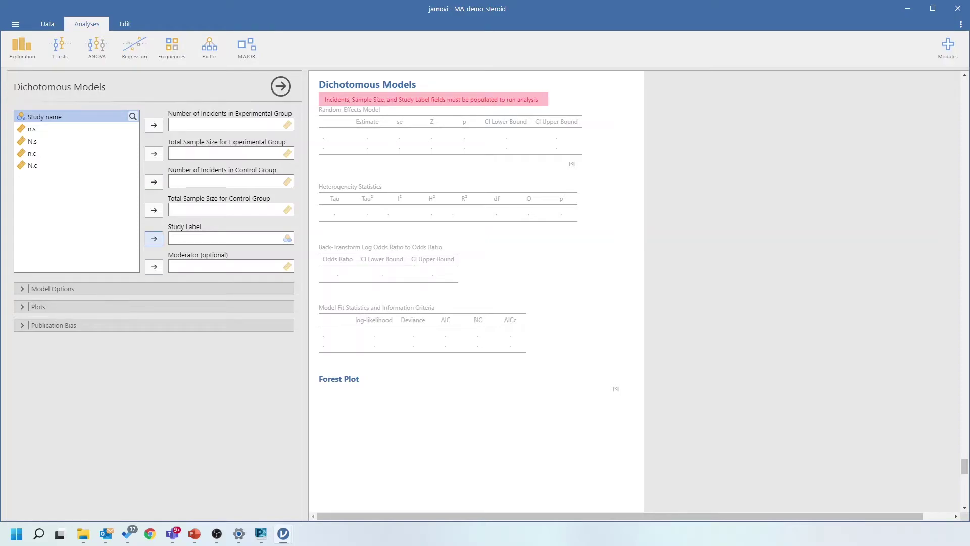
left_click(154, 238)
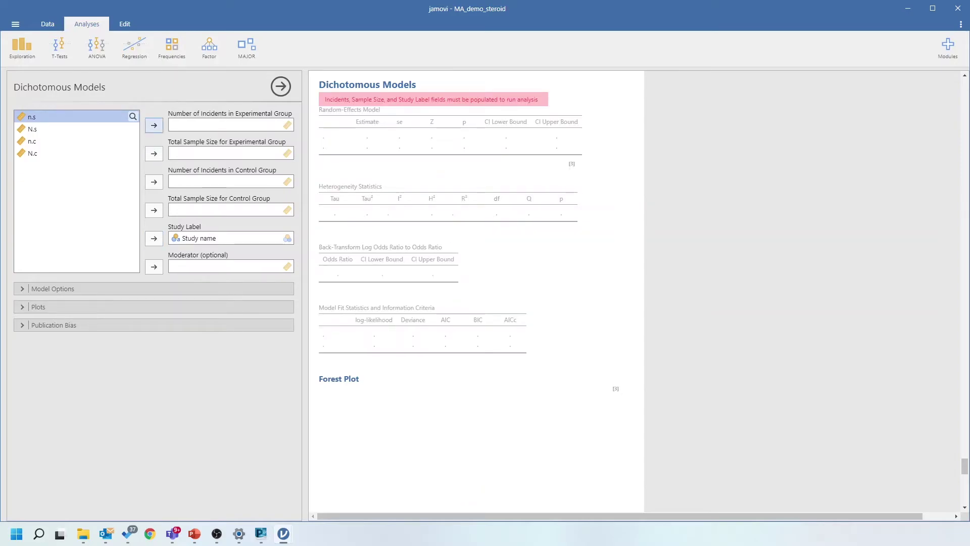
Assign n.s and N.s as the experimental group's incidents and sample size, and n.c and N.c as the control group's
left_click(154, 124)
left_click(154, 153)
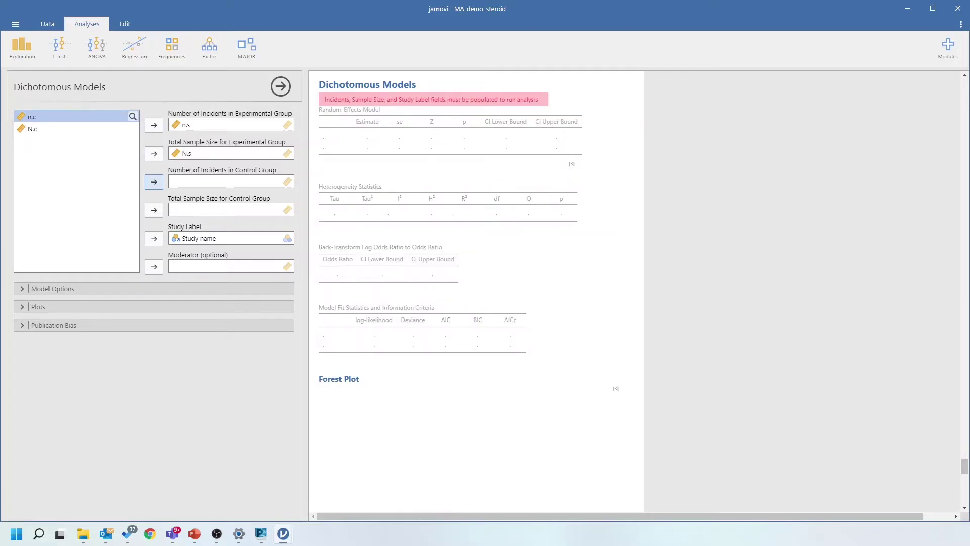
left_click(154, 181)
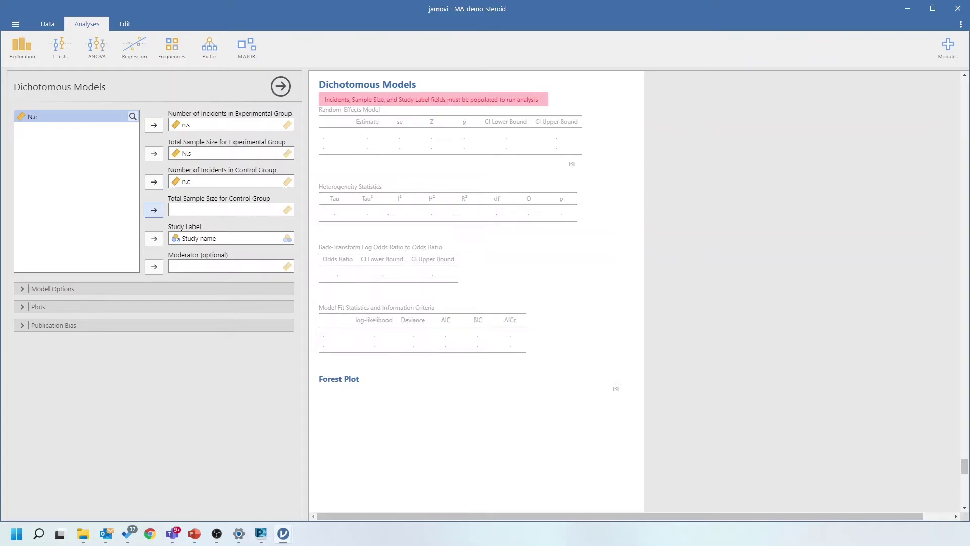
left_click(154, 209)
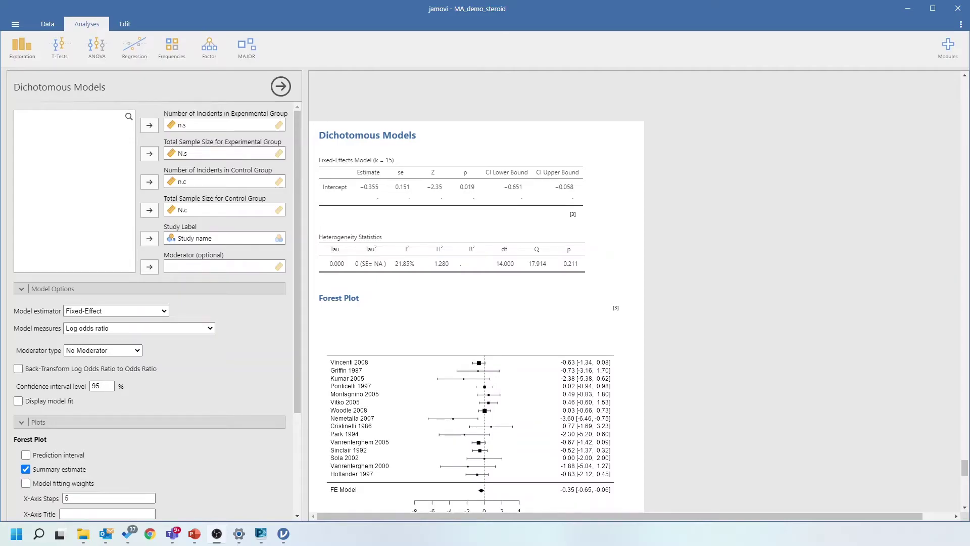
Switch the dichotomous model's effect measure to Log risk ratio
left_click(139, 328)
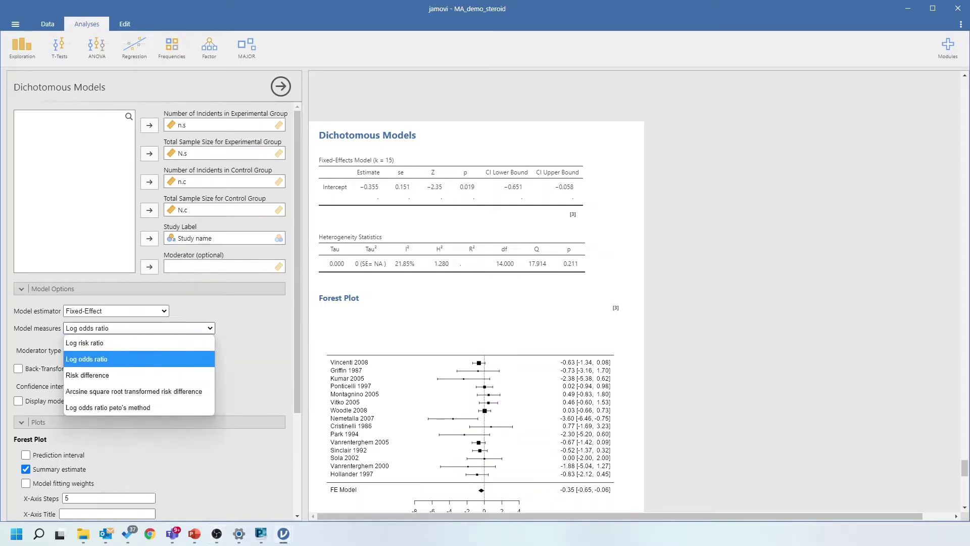
key("Up")
key("Return")
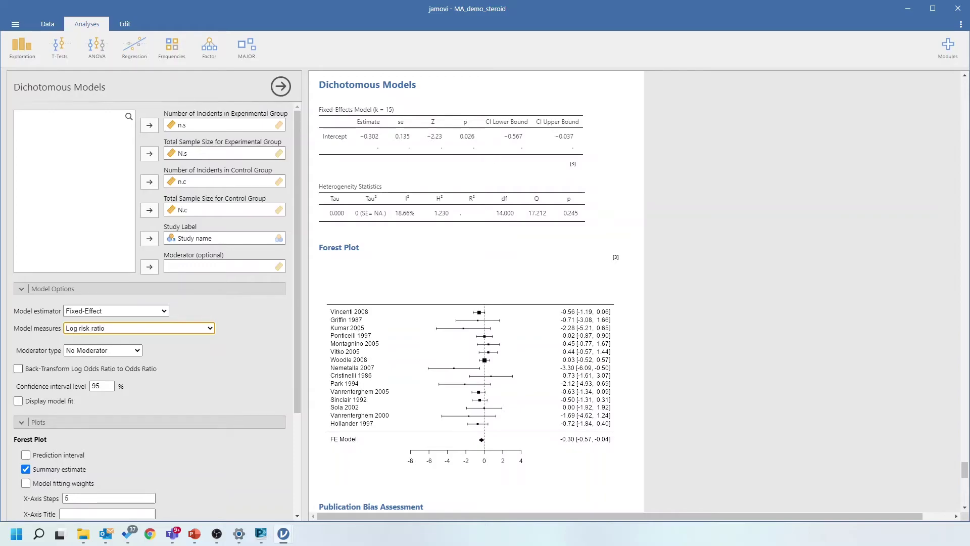
Enable back-transformation of the log odds ratio to odds ratio and set the model measure to Log odds ratio
left_click(19, 368)
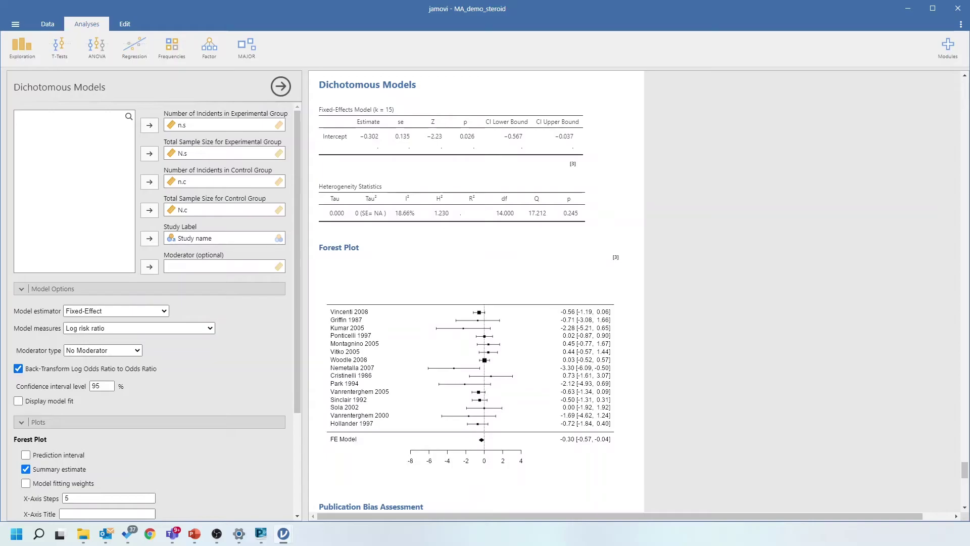
key("alt+Down")
key("Down")
key("Return")
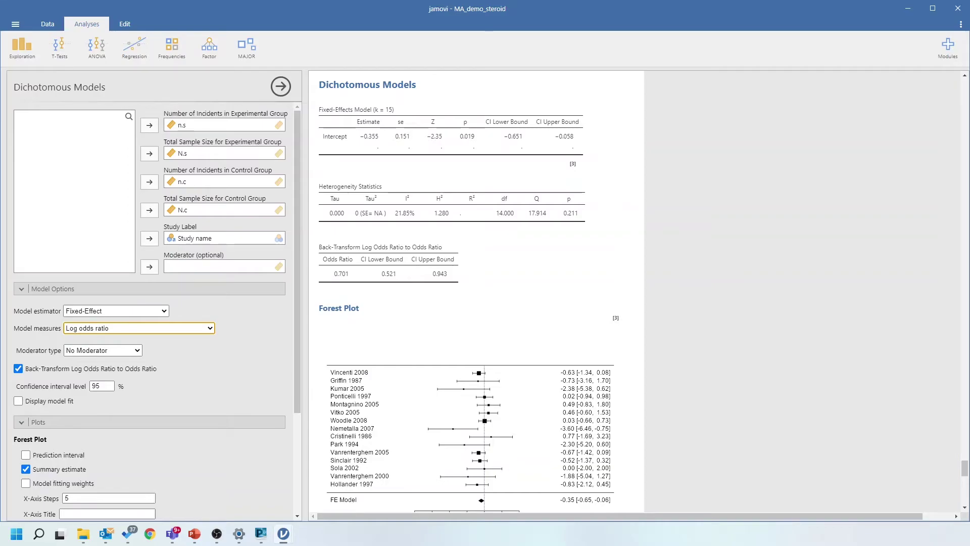
Review the dichotomous analysis output, including the forest plot and publication bias tests, along with its plot options
scroll(476, 291, "down", 3)
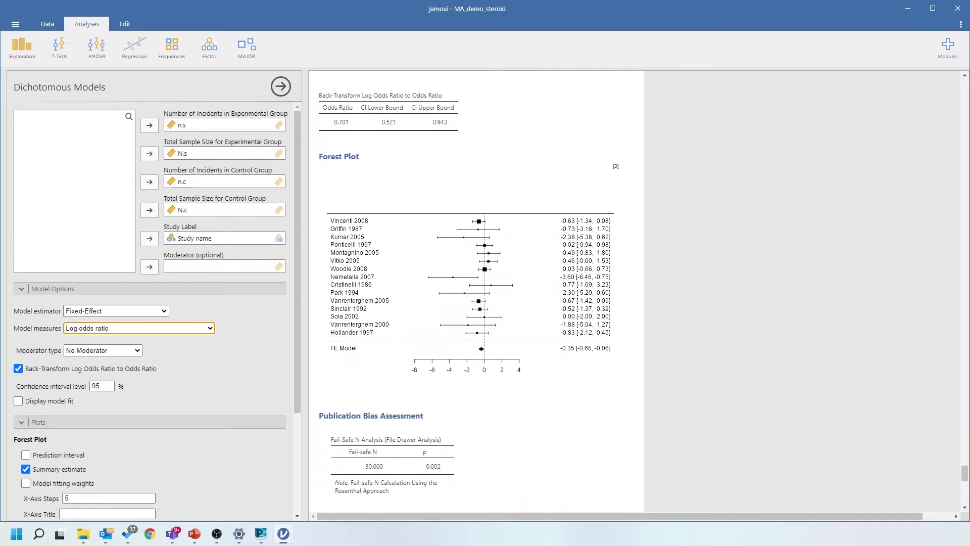
scroll(152, 303, "down", 3)
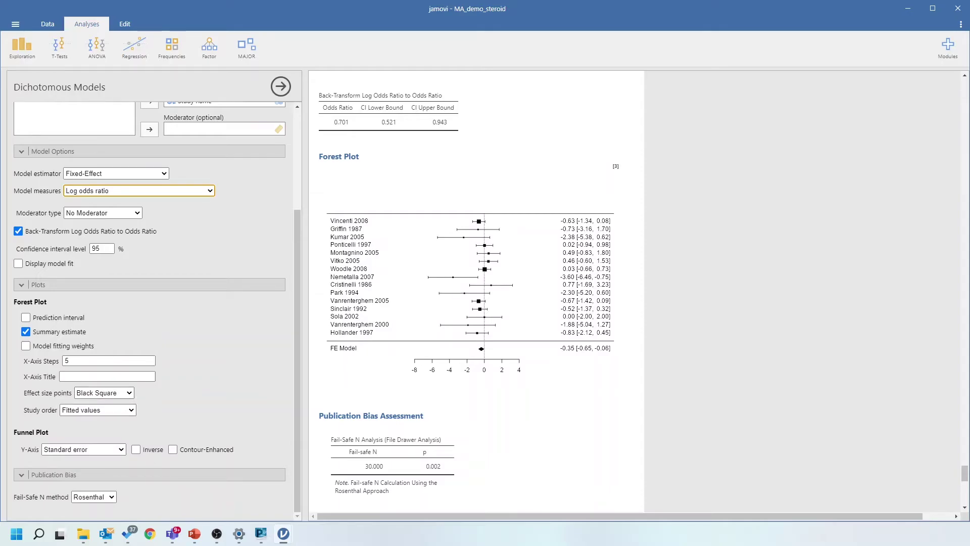
scroll(476, 290, "down", 3)
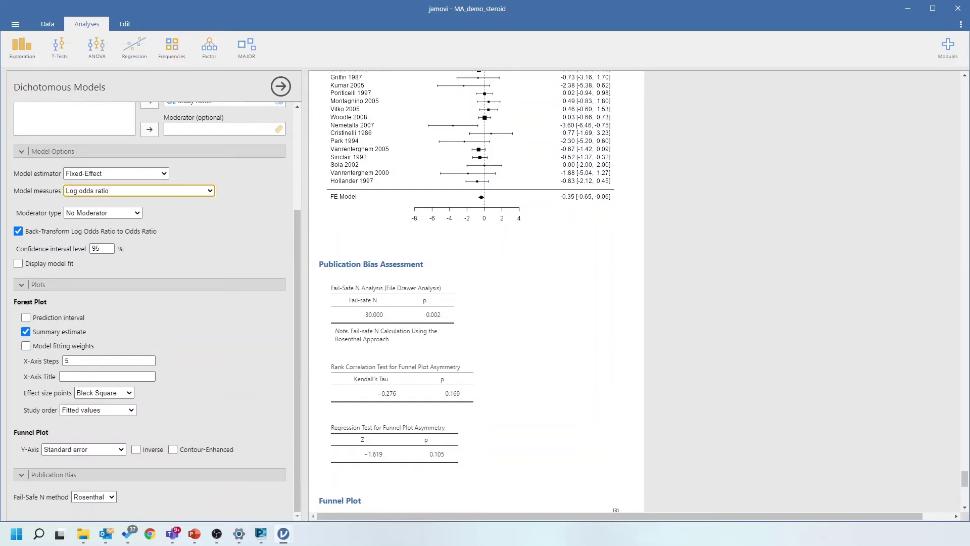
scroll(475, 293, "down", 8)
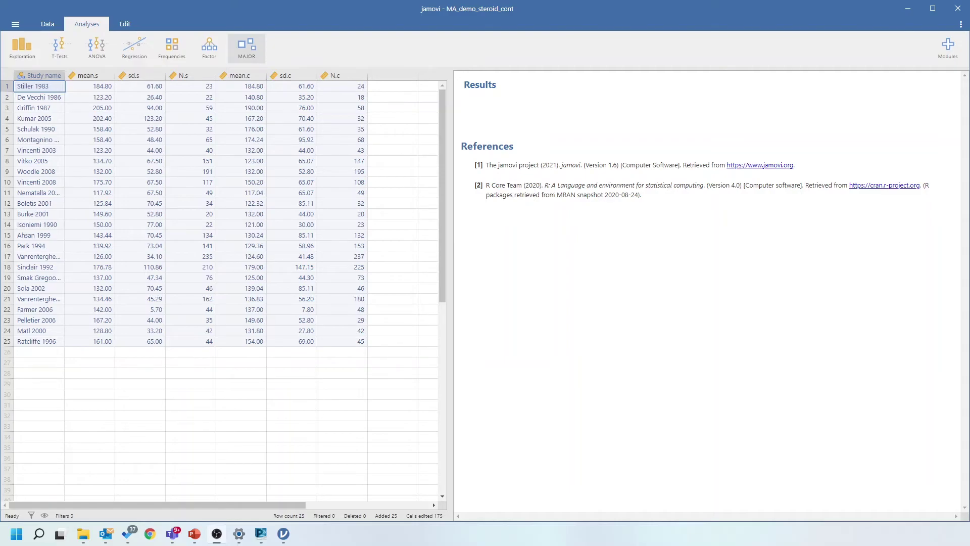
Start a MAJOR Mean Differences analysis on MA_demo_steroid_cont and assign N.s, mean.s and sd.s as Group One's sample size, mean and standard deviation
left_click(247, 48)
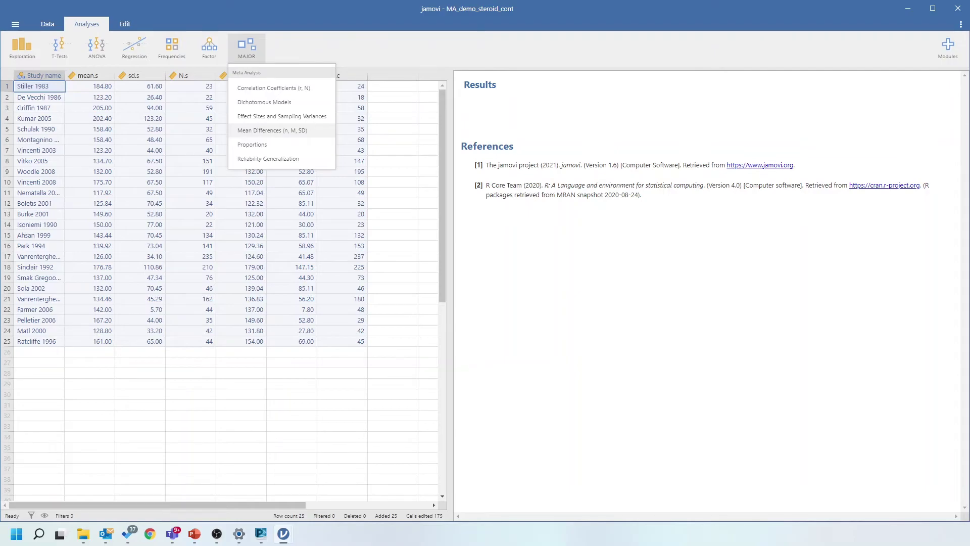
left_click(272, 130)
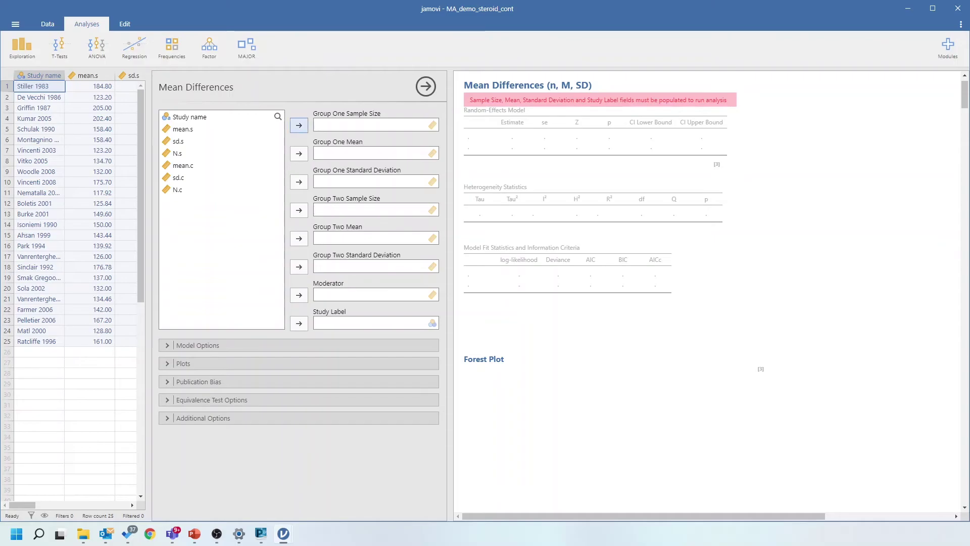
left_click(177, 153)
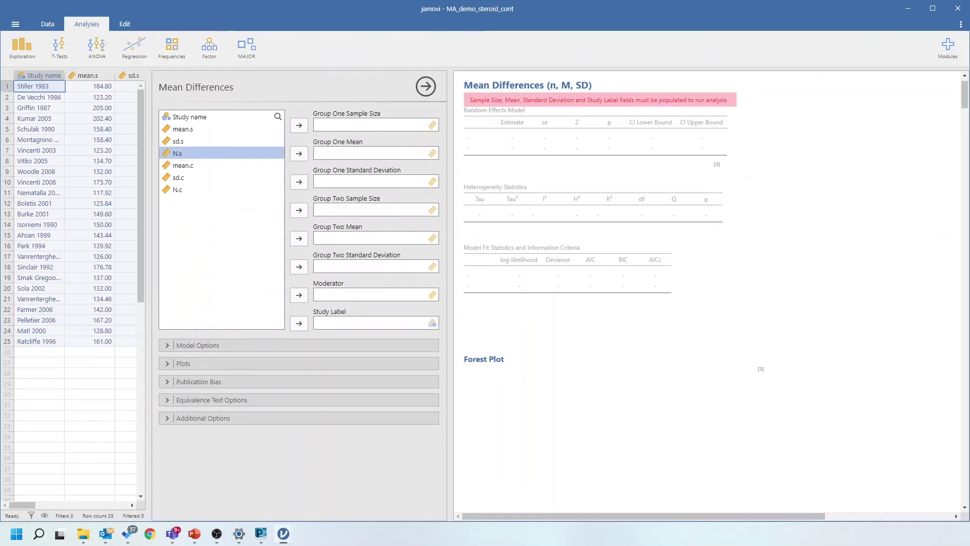
left_click(298, 125)
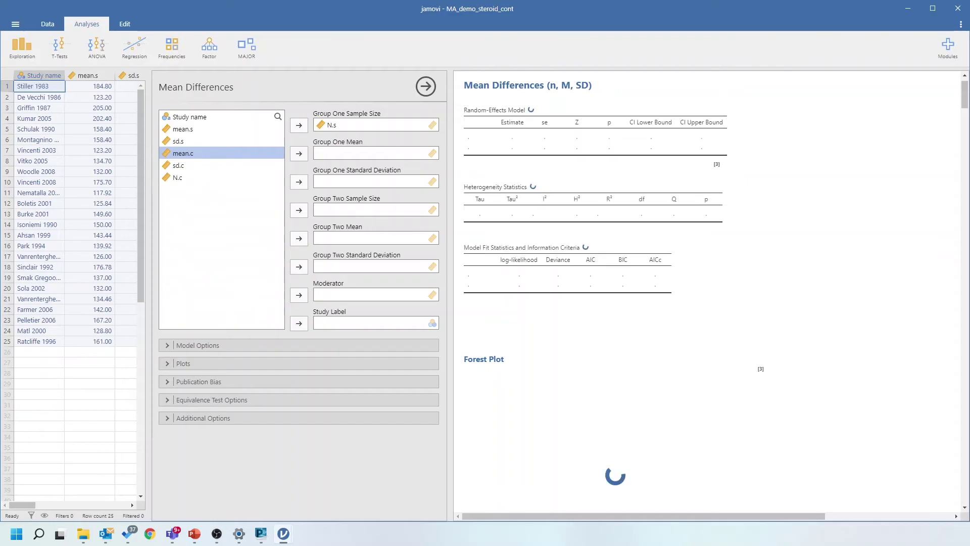
left_click(182, 129)
left_click(299, 153)
left_click(299, 182)
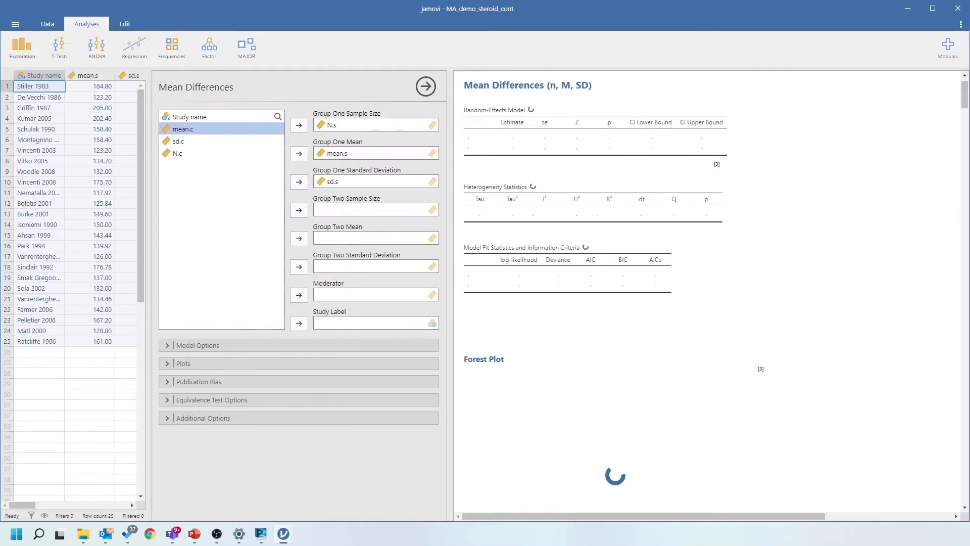
Assign N.c, mean.c and sd.c as Group Two's sample size, mean and standard deviation, and Study name as the study label
left_click(178, 153)
left_click(298, 210)
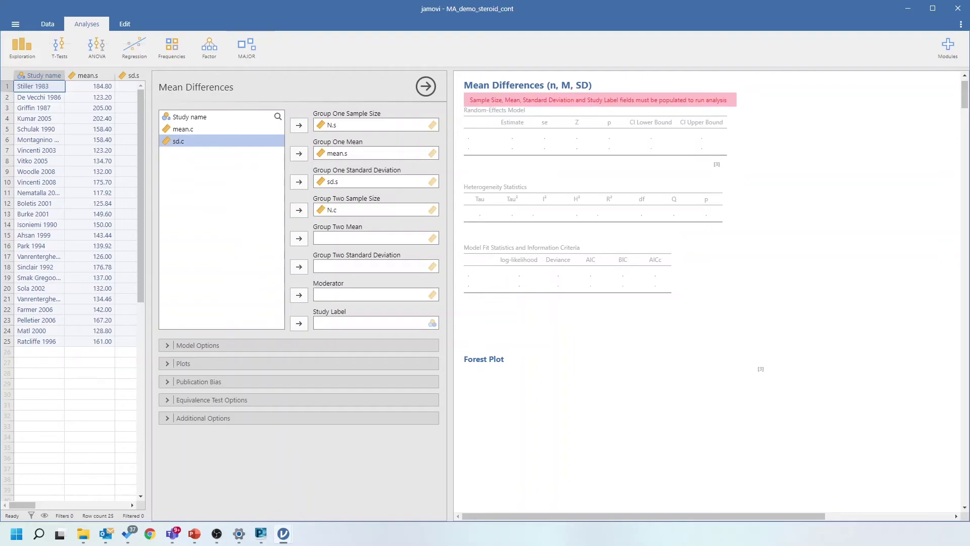
left_click(183, 129)
left_click(298, 238)
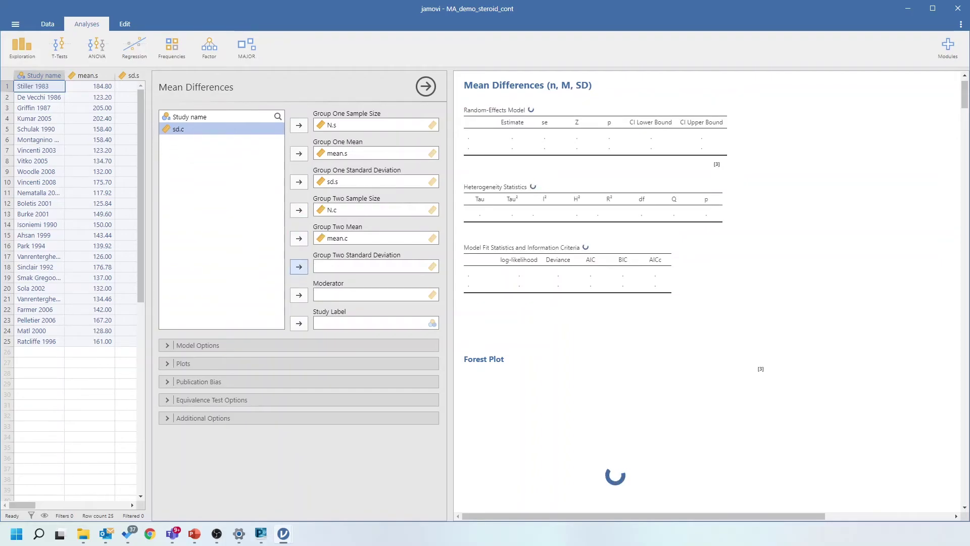
left_click(298, 266)
left_click(298, 323)
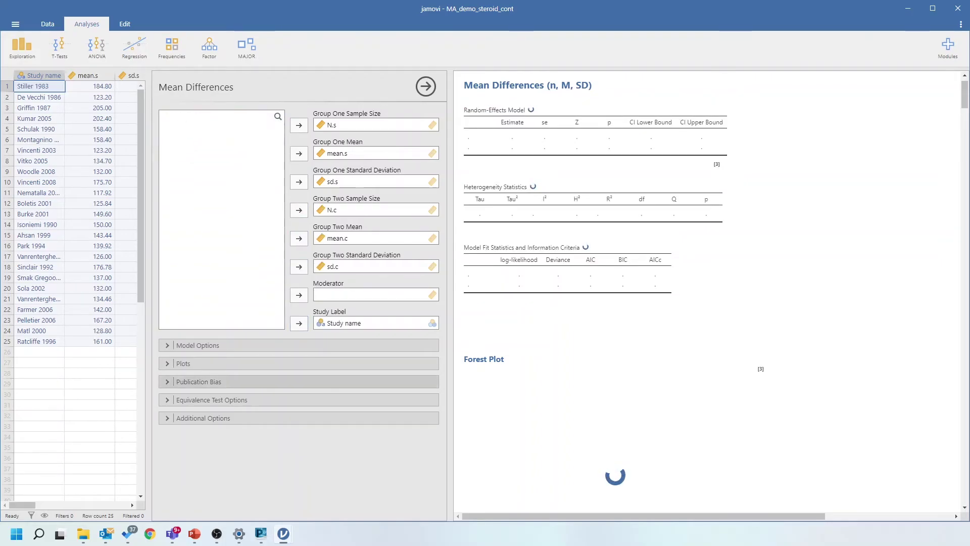
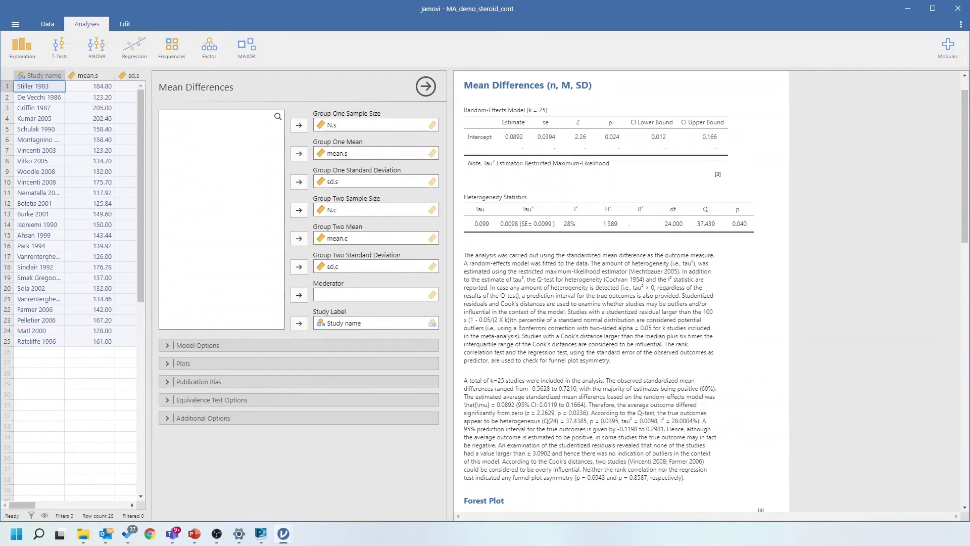
Set the mean differences model to the Raw Mean Difference effect size measure and the Fixed-Effect estimator
left_click(202, 345)
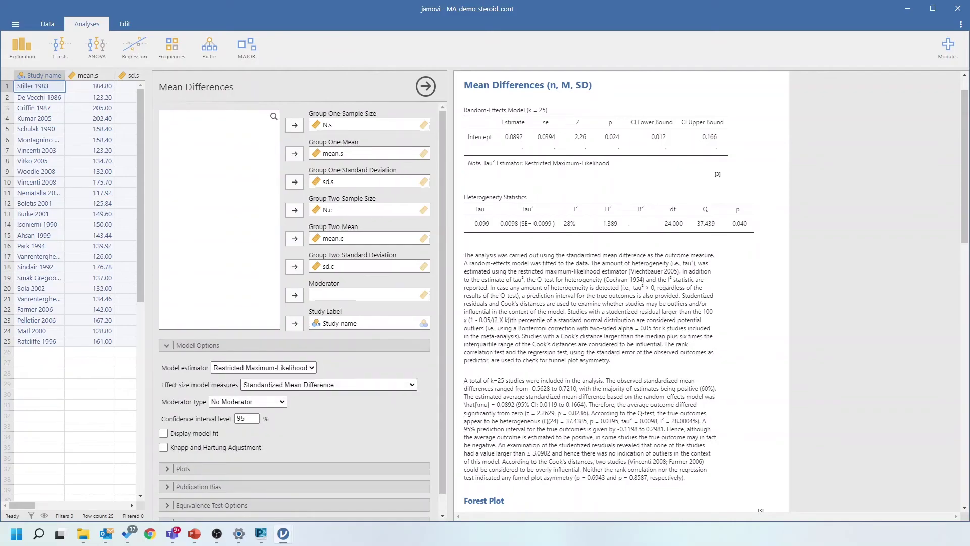
left_click(328, 385)
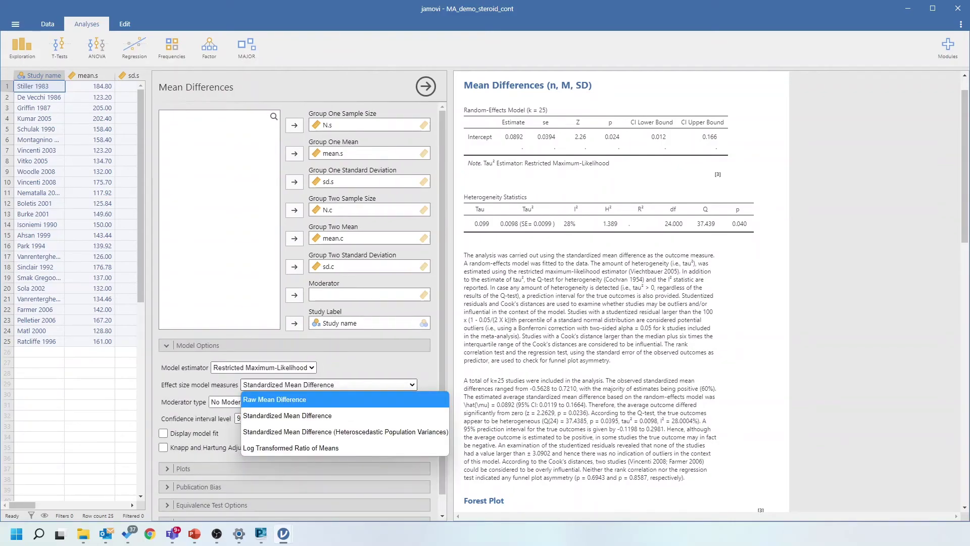
key("Return")
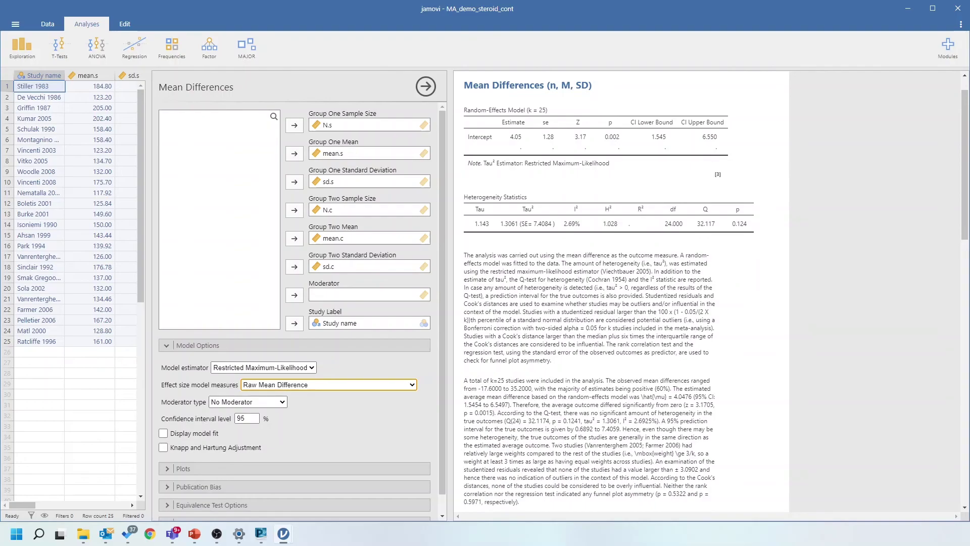
left_click(262, 367)
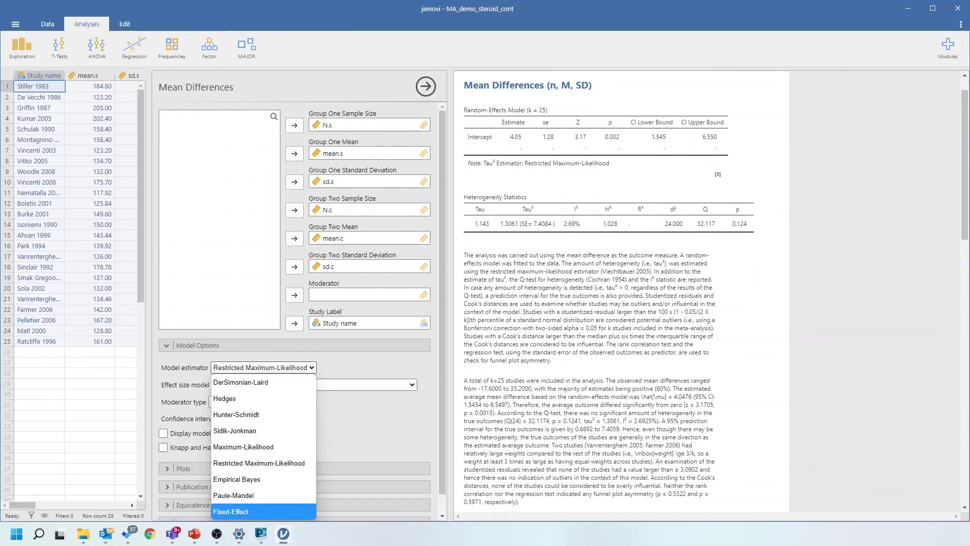
left_click(237, 511)
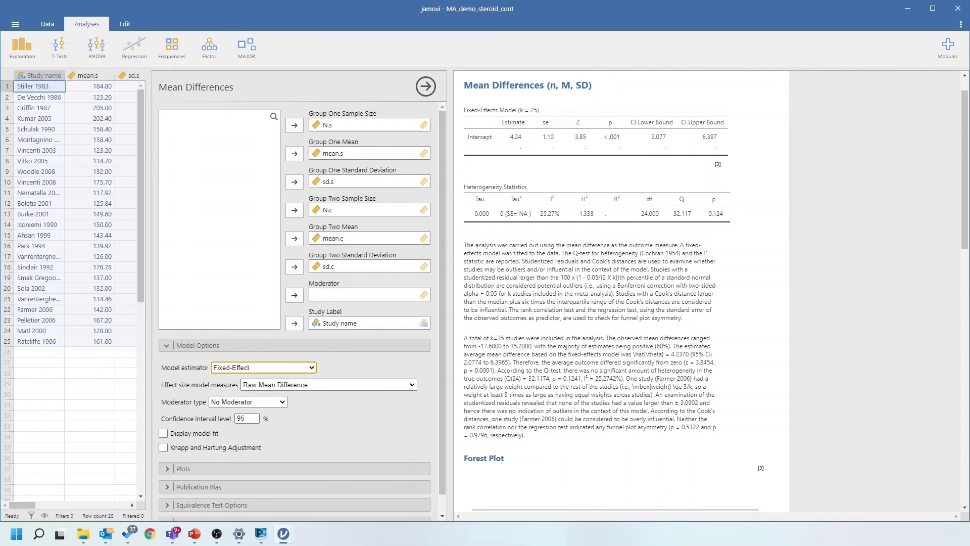
Set the forest plot size of the mean differences analysis to Large
scroll(621, 290, "down", 6)
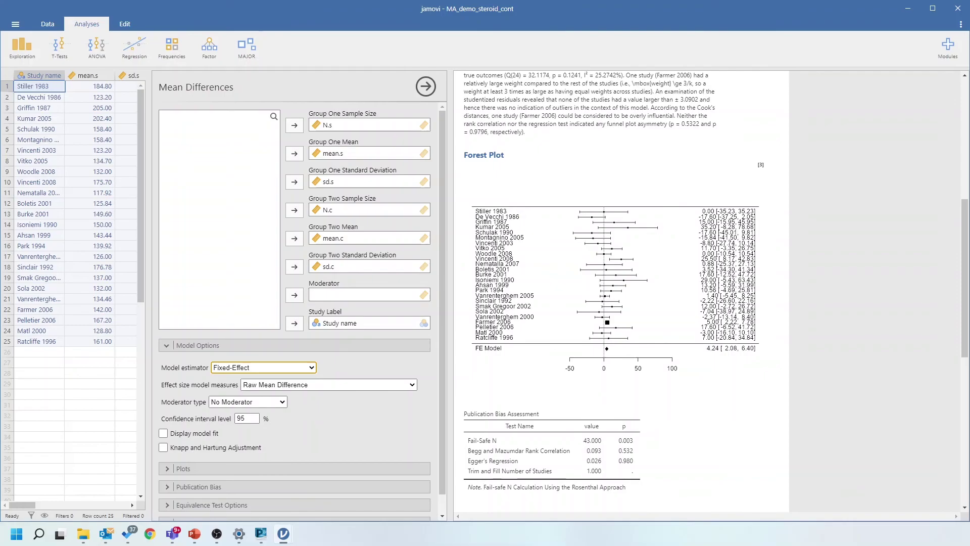
left_click(182, 469)
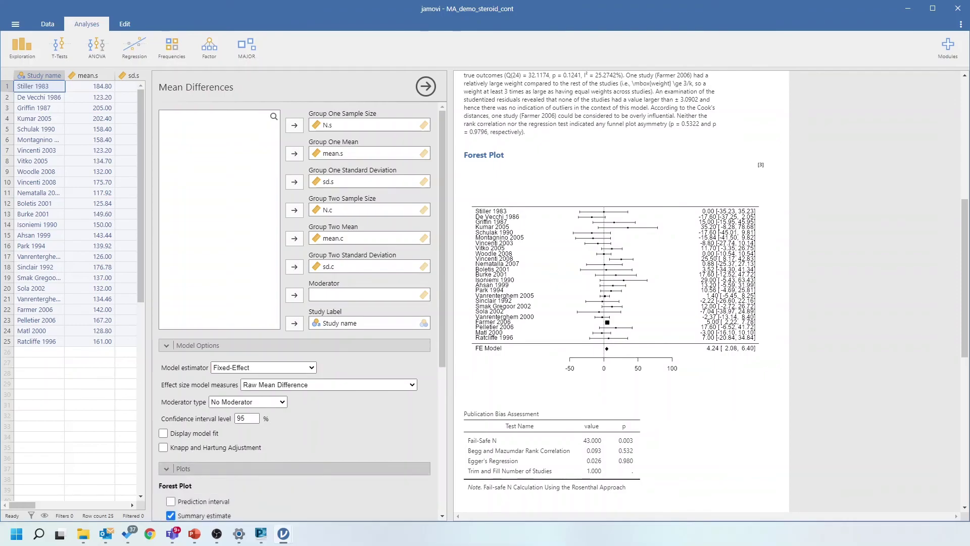
scroll(242, 354, "down", 4)
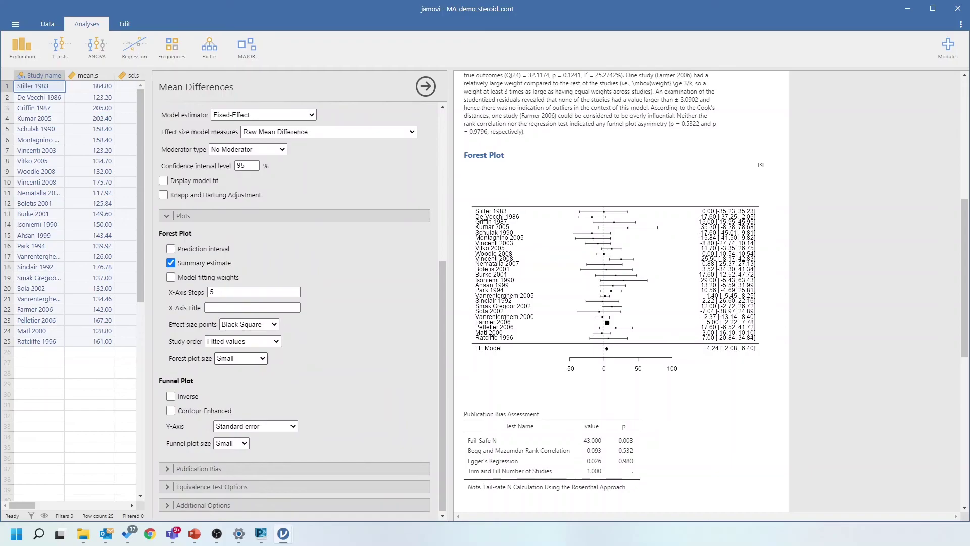
left_click(241, 358)
left_click(225, 405)
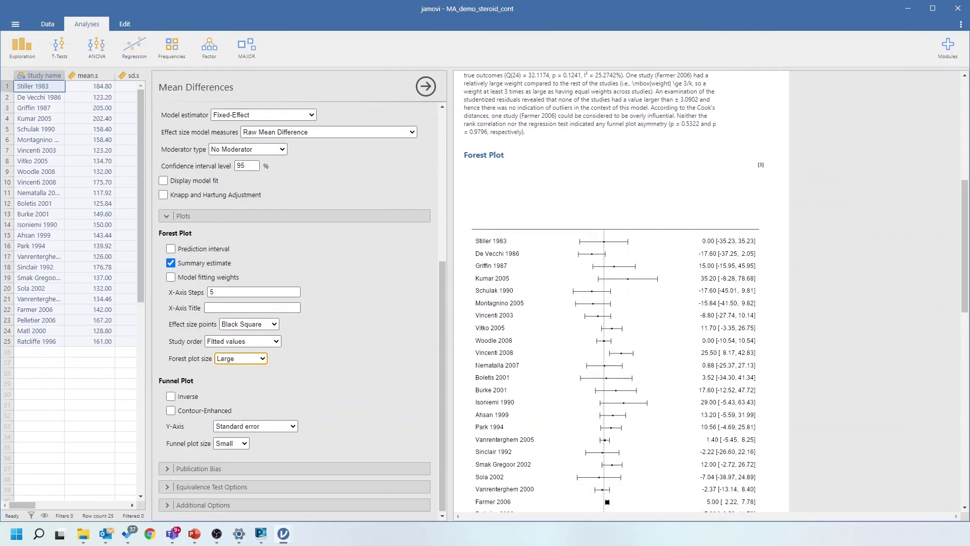
Review the mean differences output, examining the enlarged forest plot, study order choices, publication bias tests, funnel plot and model summary
scroll(621, 288, "down", 2)
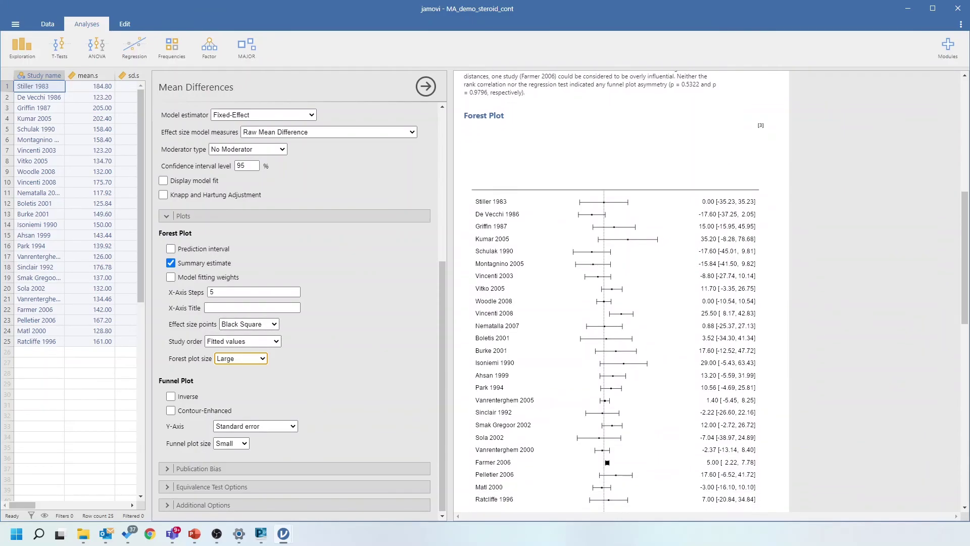
scroll(621, 293, "down", 1)
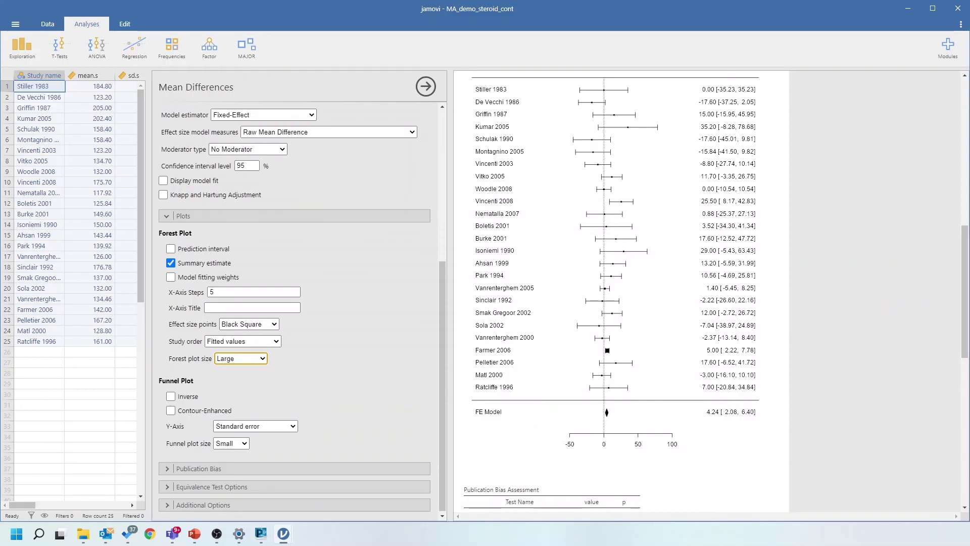
left_click(242, 341)
key("Escape")
scroll(622, 293, "down", 5)
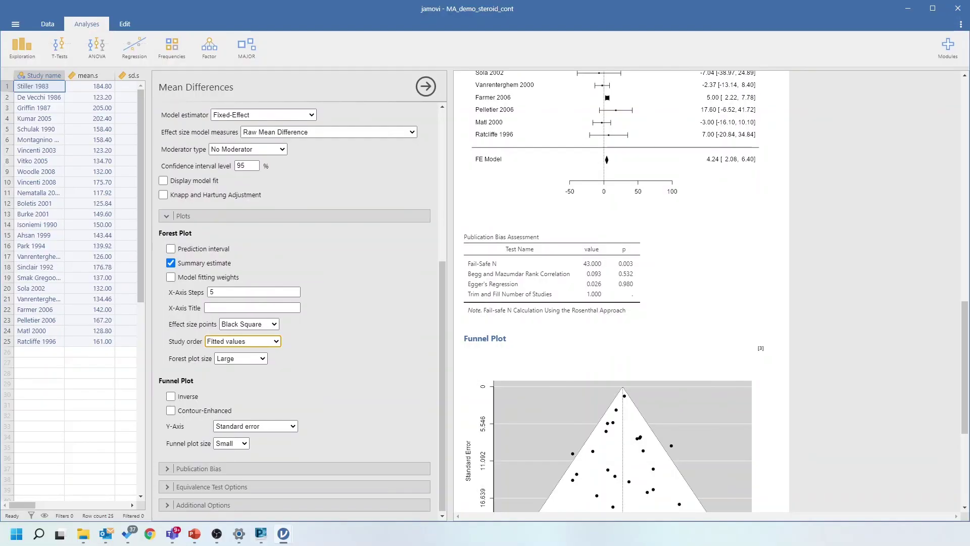
scroll(622, 288, "down", 5)
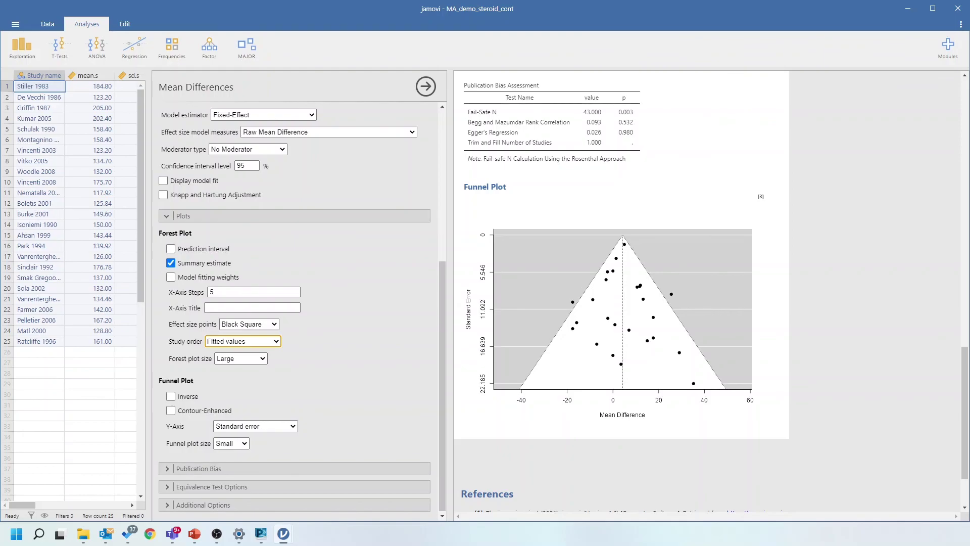
scroll(621, 288, "down", 3)
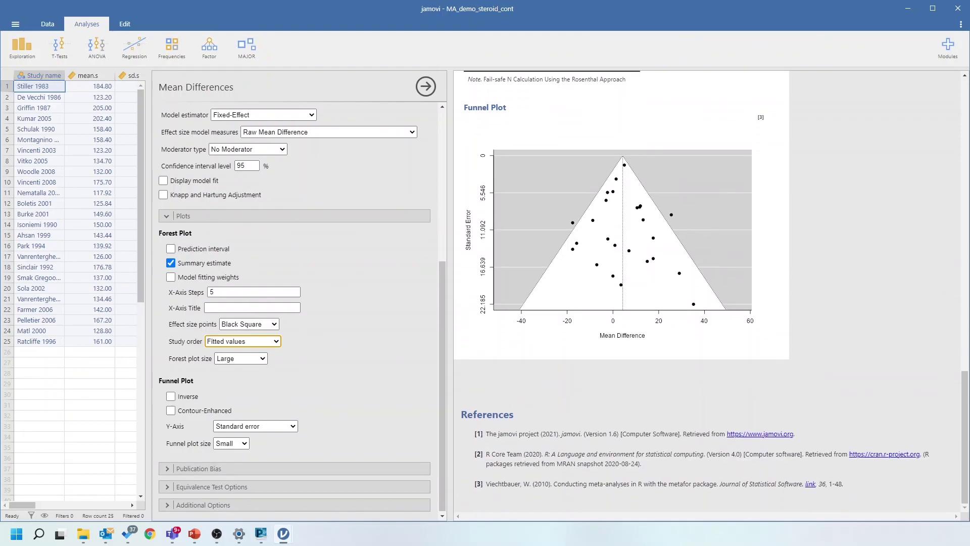
scroll(622, 291, "up", 20)
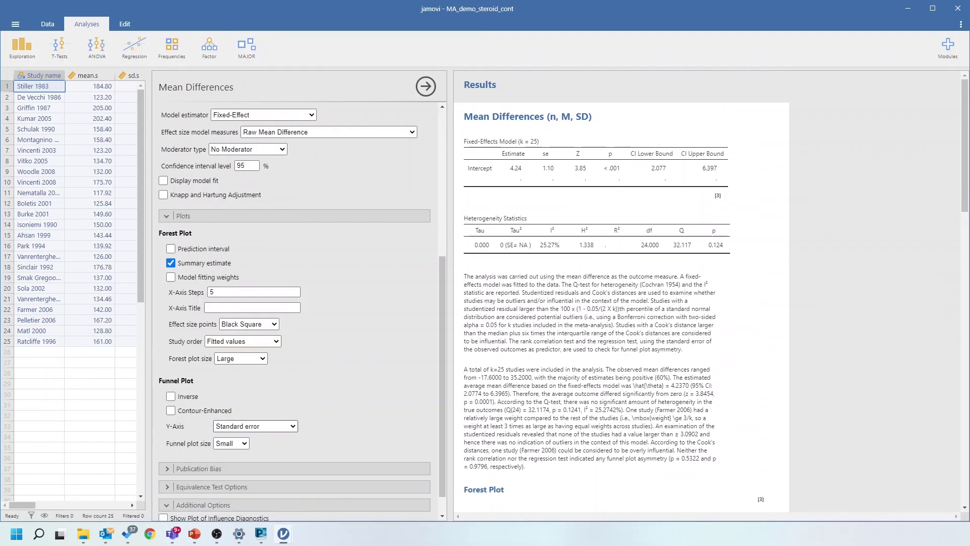
Look over the additional options of the mean differences analysis and the meta-analysis types offered by MAJOR
left_click(202, 505)
scroll(295, 303, "up", 10)
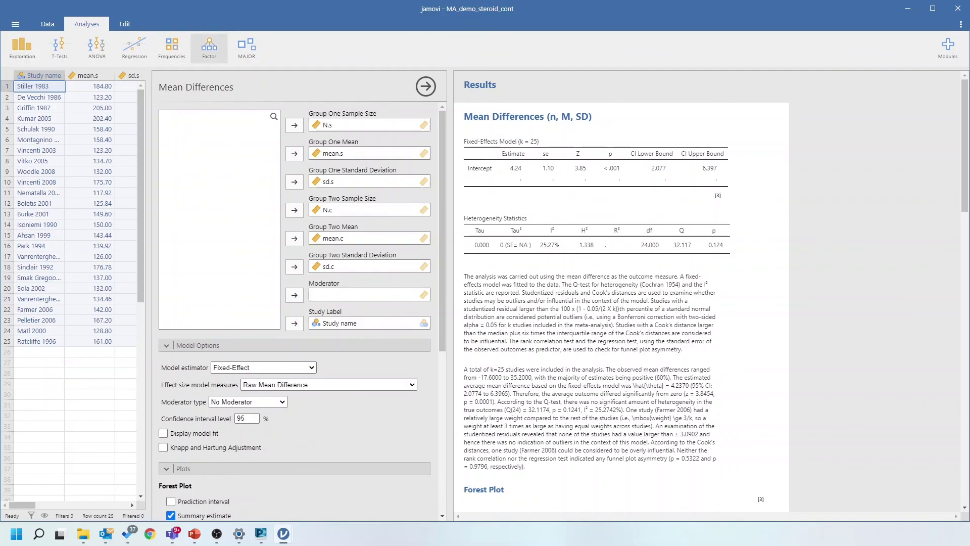
left_click(246, 48)
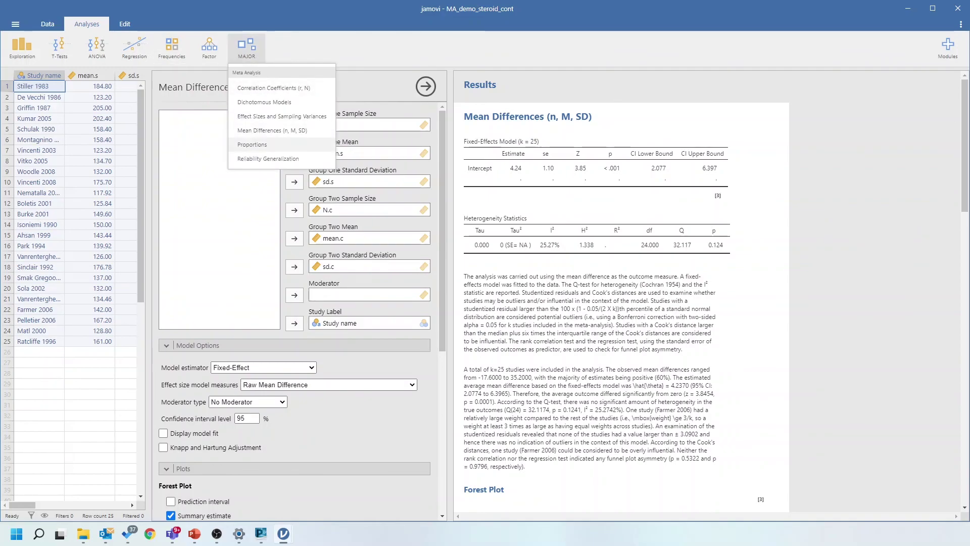